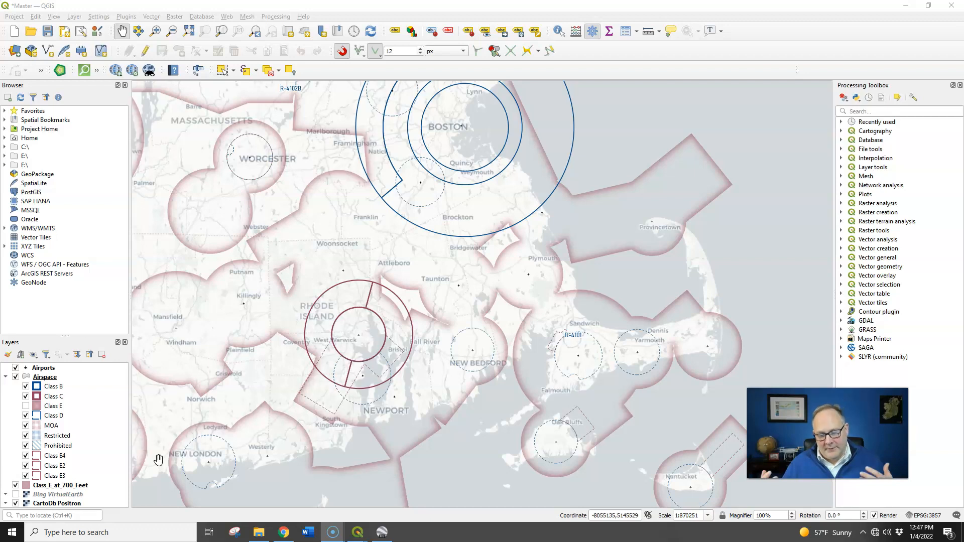
{"action": "left_click", "coordinate": [185, 433]}
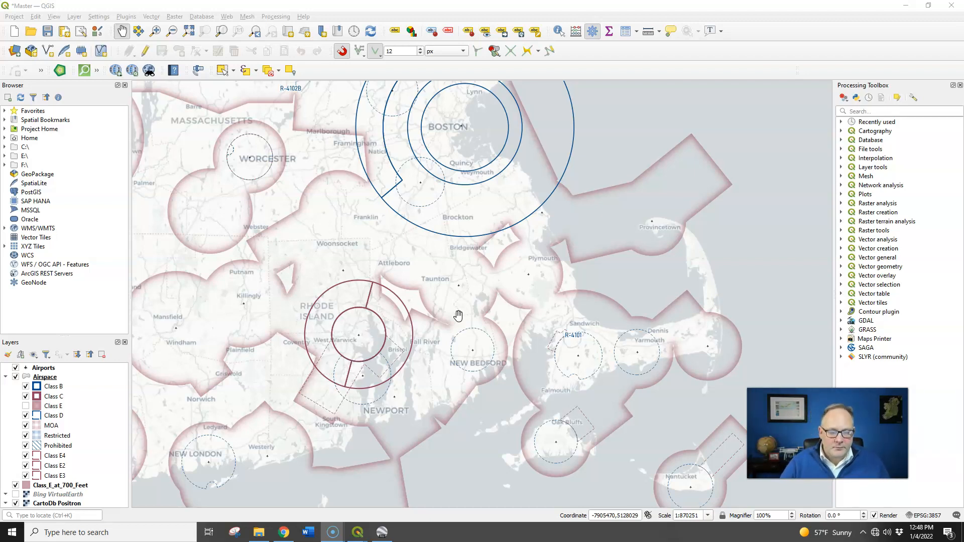
{"action": "left_click", "coordinate": [382, 532]}
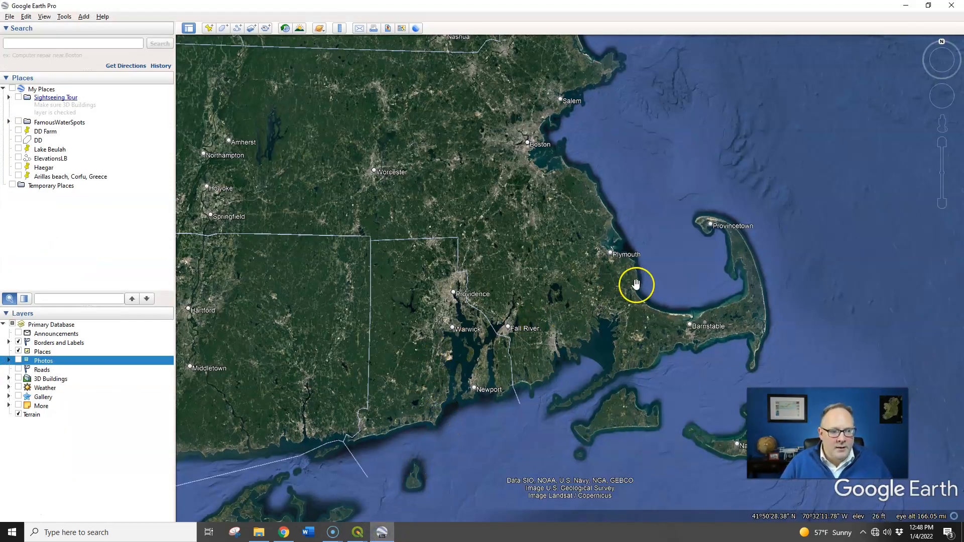
{"action": "left_click_drag", "start_coordinate": [826, 417], "coordinate": [869, 395]}
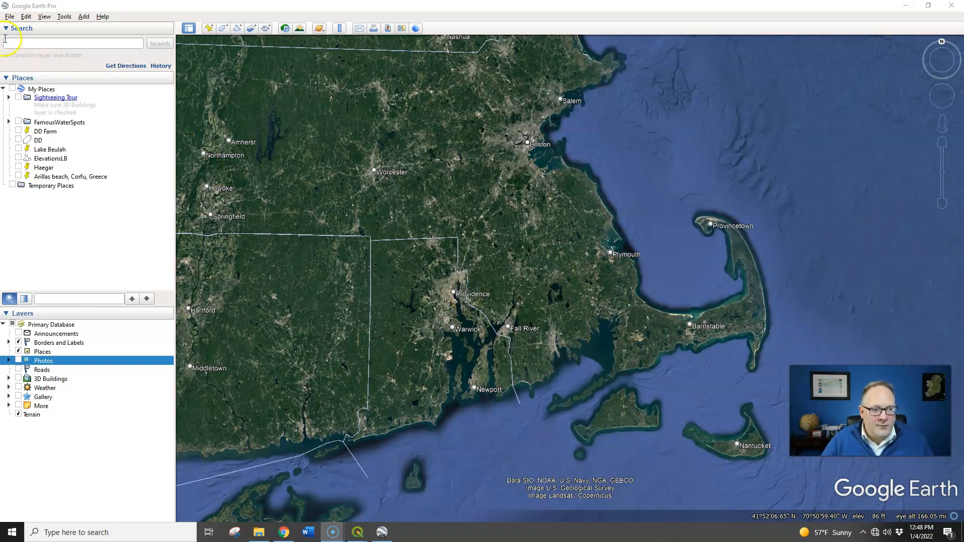
{"action": "left_click", "coordinate": [55, 44]}
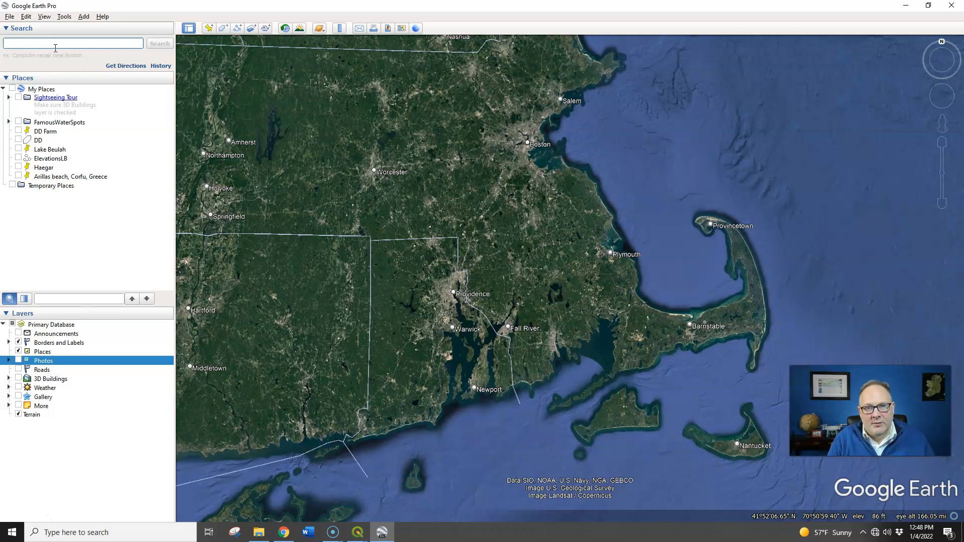
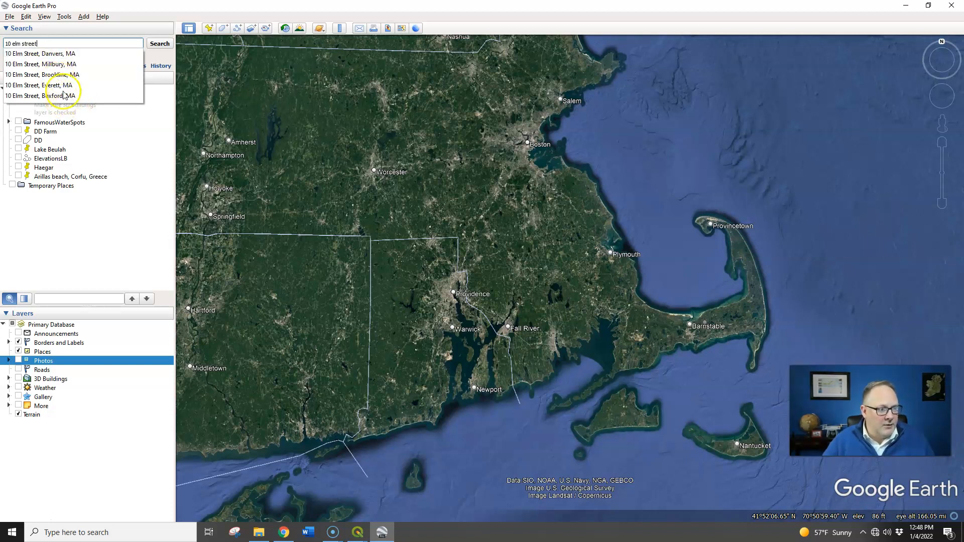
{"action": "left_click", "coordinate": [54, 55]}
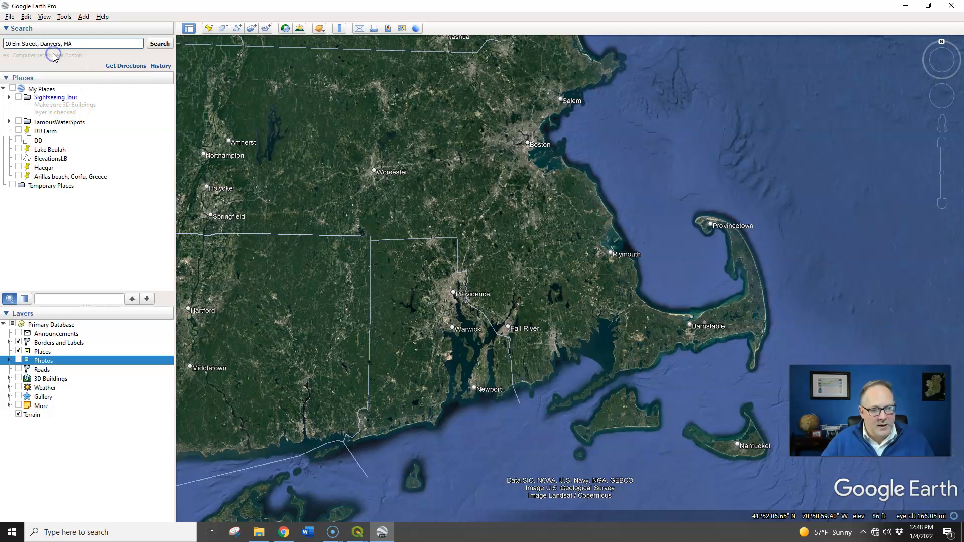
{"action": "left_click", "coordinate": [159, 43]}
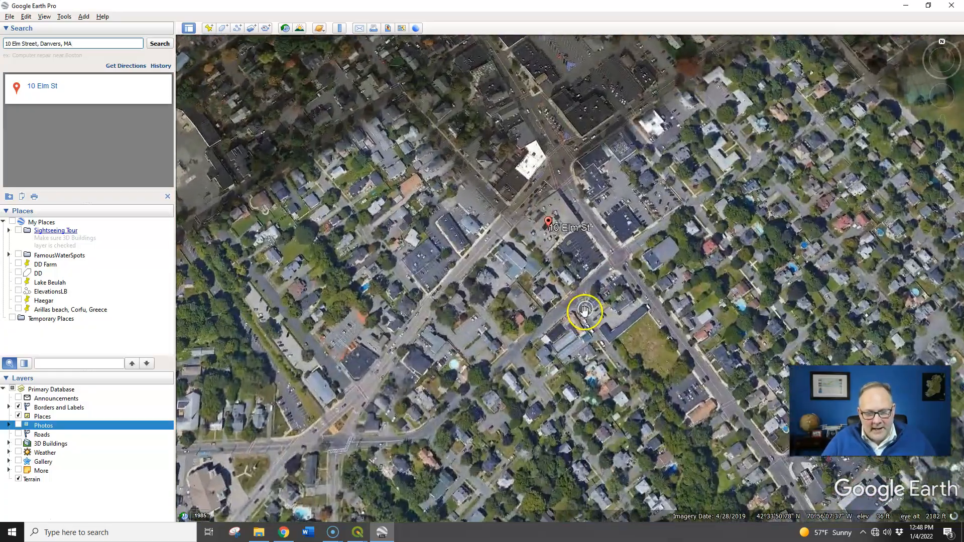
Start a new placemark and position it on the building marked by the address search pin.
{"action": "scroll", "coordinate": [586, 310], "scroll_direction": "up", "scroll_amount": 3}
{"action": "left_click_drag", "start_coordinate": [528, 271], "coordinate": [598, 279]}
{"action": "scroll", "coordinate": [576, 282], "scroll_direction": "down", "scroll_amount": 3}
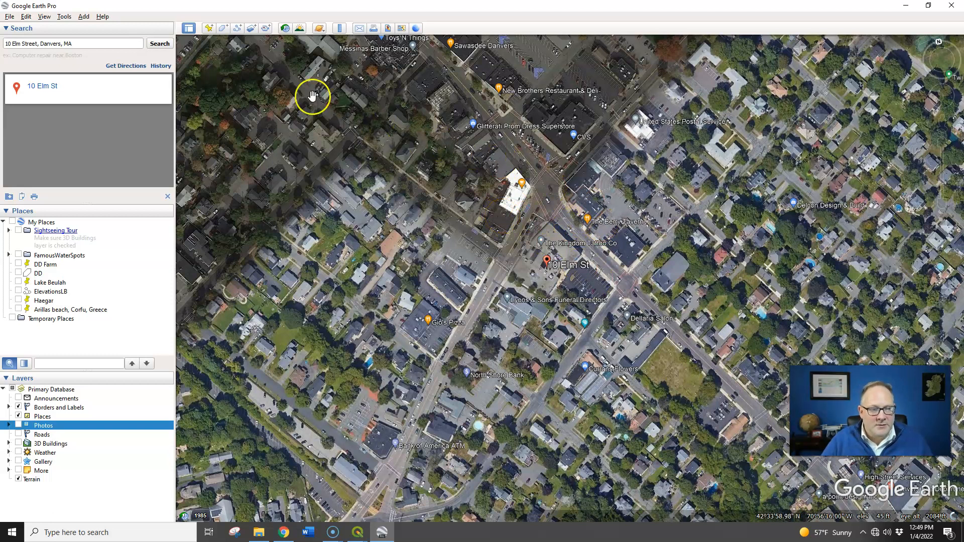
{"action": "left_click", "coordinate": [209, 28]}
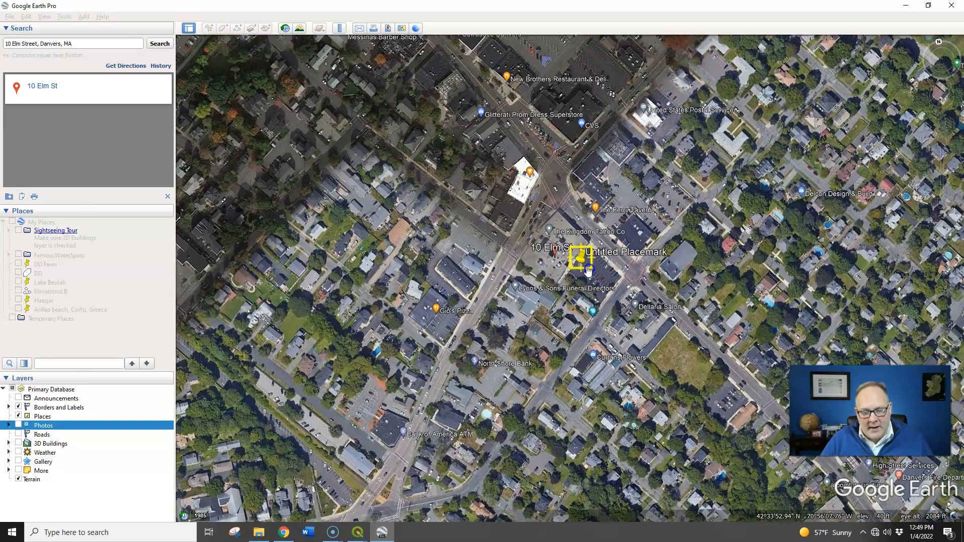
{"action": "left_click_drag", "start_coordinate": [587, 270], "coordinate": [556, 259]}
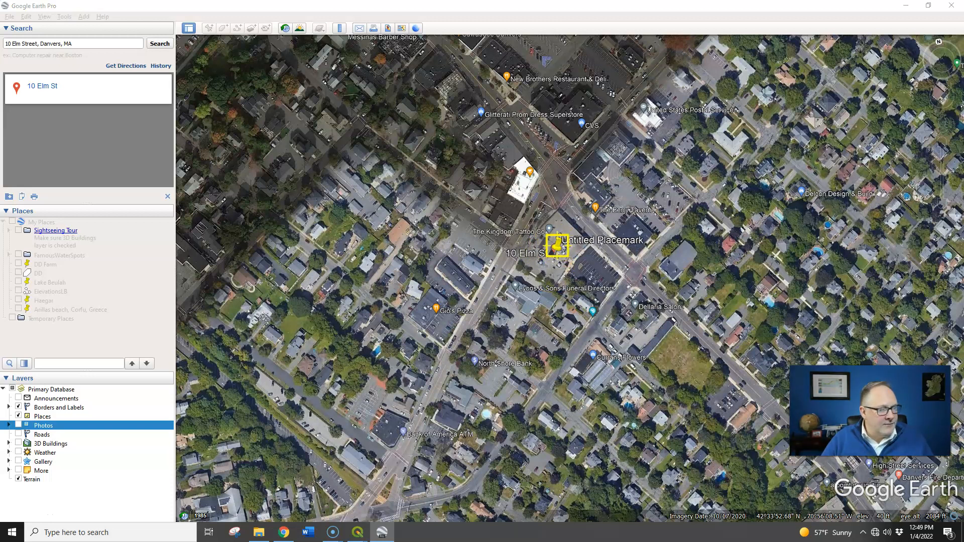
{"action": "left_click_drag", "start_coordinate": [0, 151], "coordinate": [755, 87]}
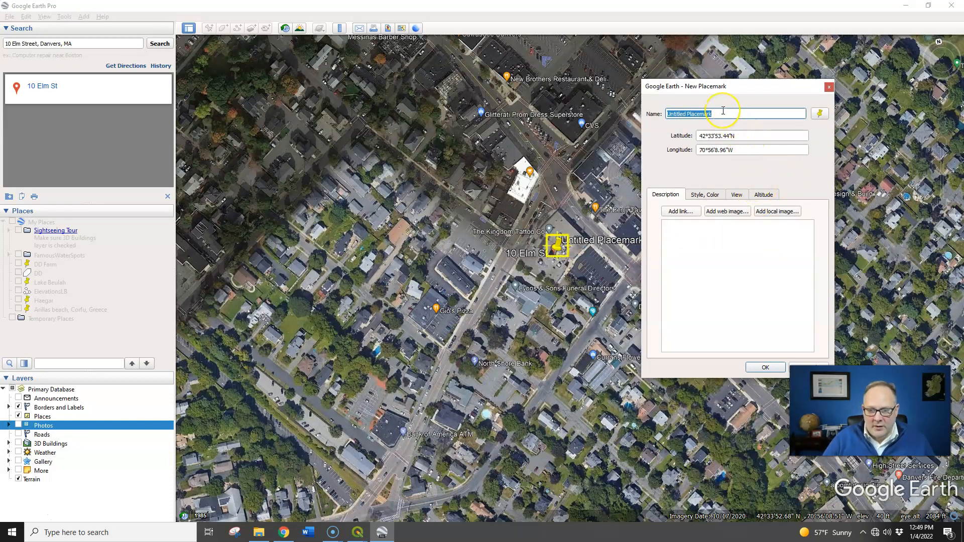
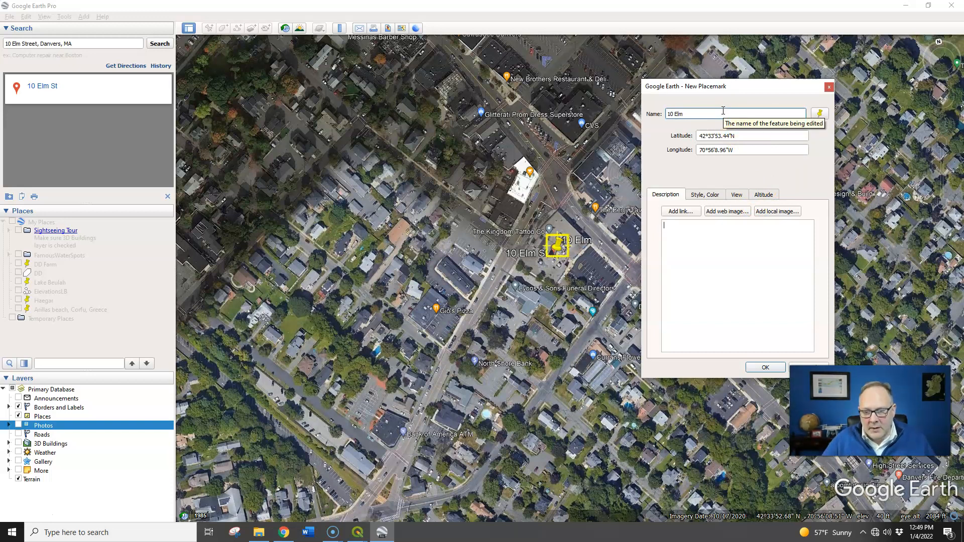
{"action": "left_click_drag", "start_coordinate": [766, 88], "coordinate": [750, 75]}
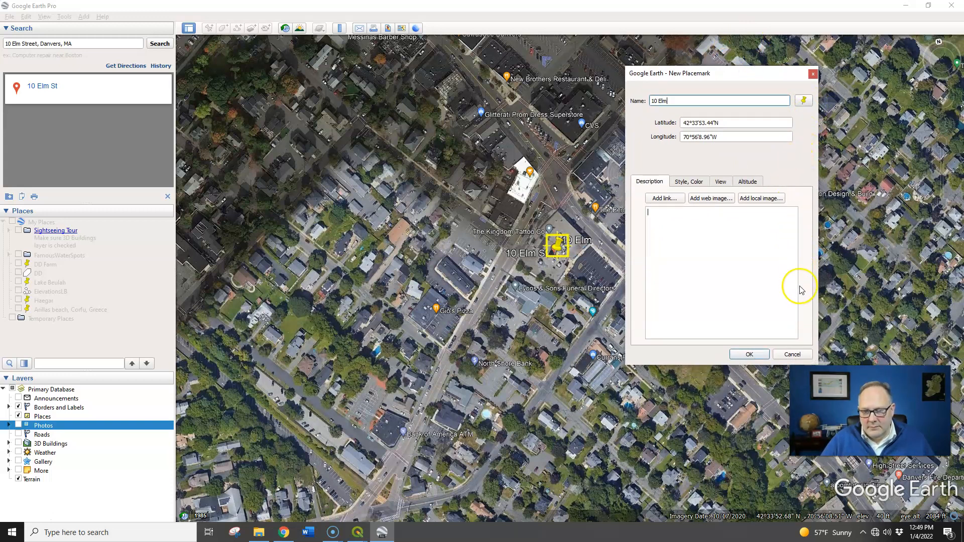
{"action": "left_click", "coordinate": [749, 355]}
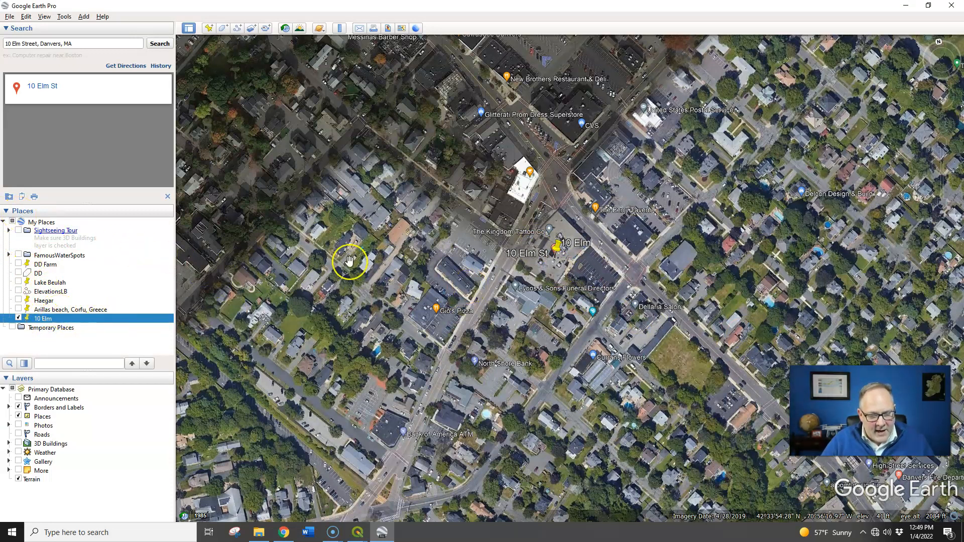
{"action": "right_click", "coordinate": [43, 316]}
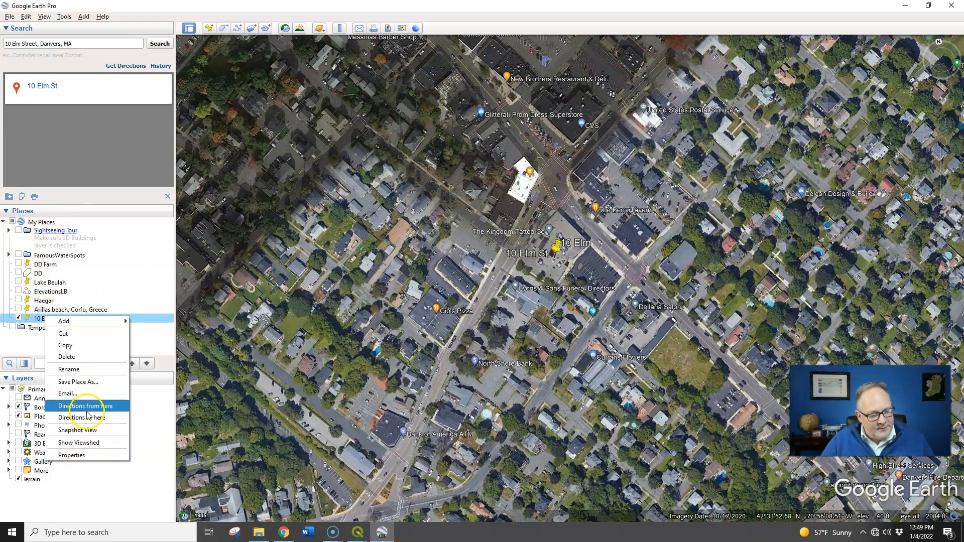
{"action": "left_click", "coordinate": [92, 384]}
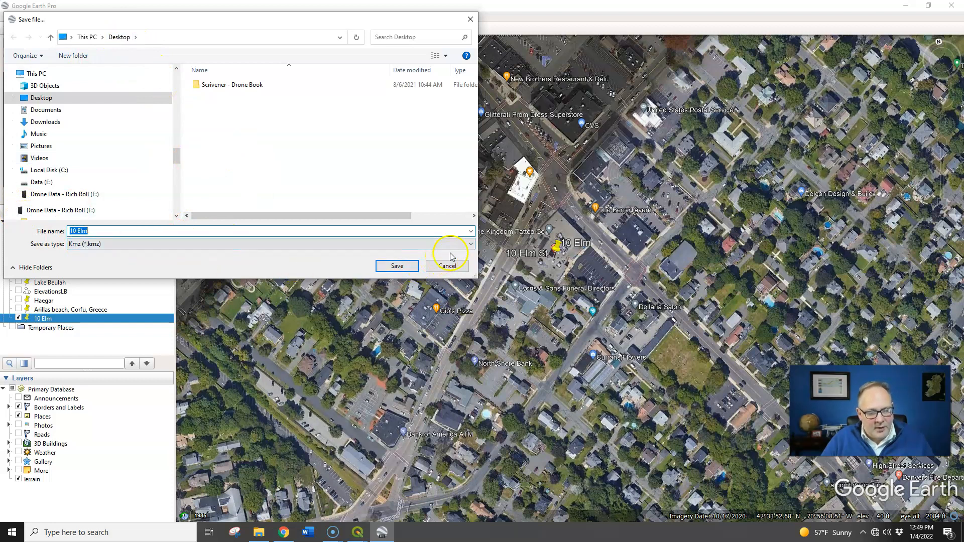
{"action": "left_click", "coordinate": [472, 246]}
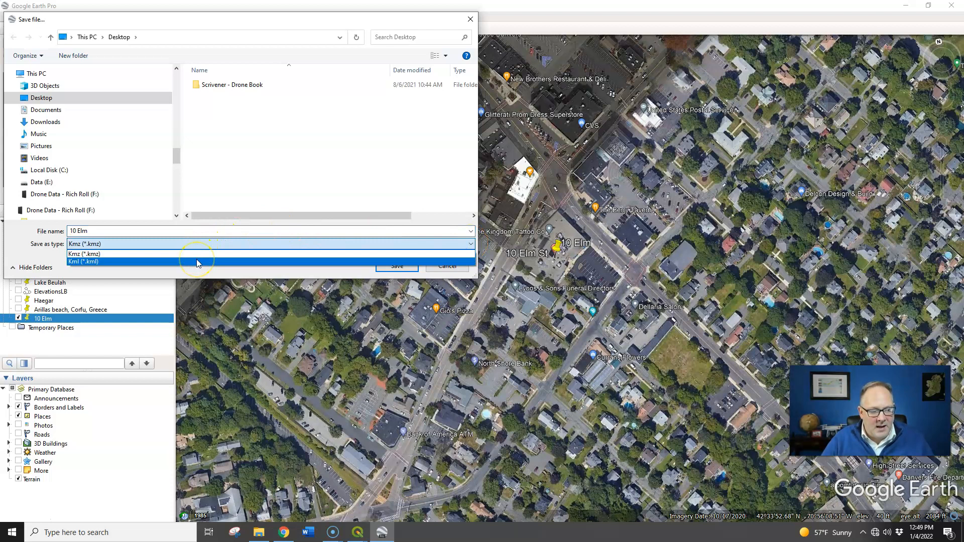
{"action": "left_click", "coordinate": [129, 261]}
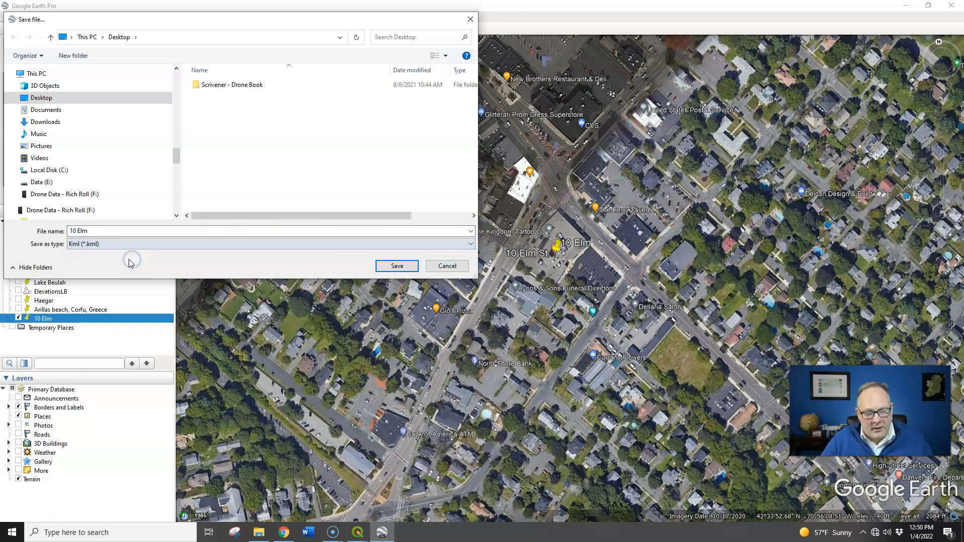
{"action": "left_click", "coordinate": [397, 266]}
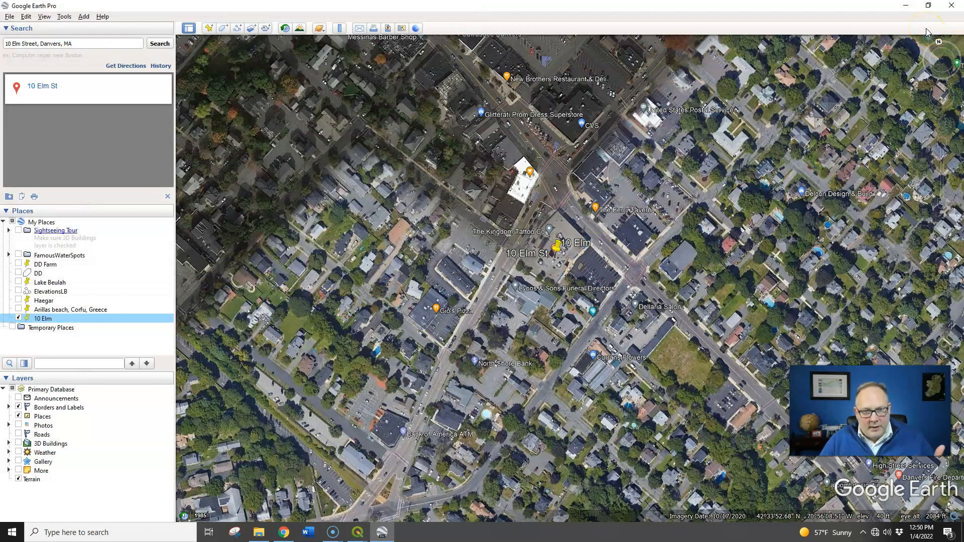
Return to QGIS and open the data source manager for adding a vector layer from a file.
{"action": "left_click", "coordinate": [906, 6]}
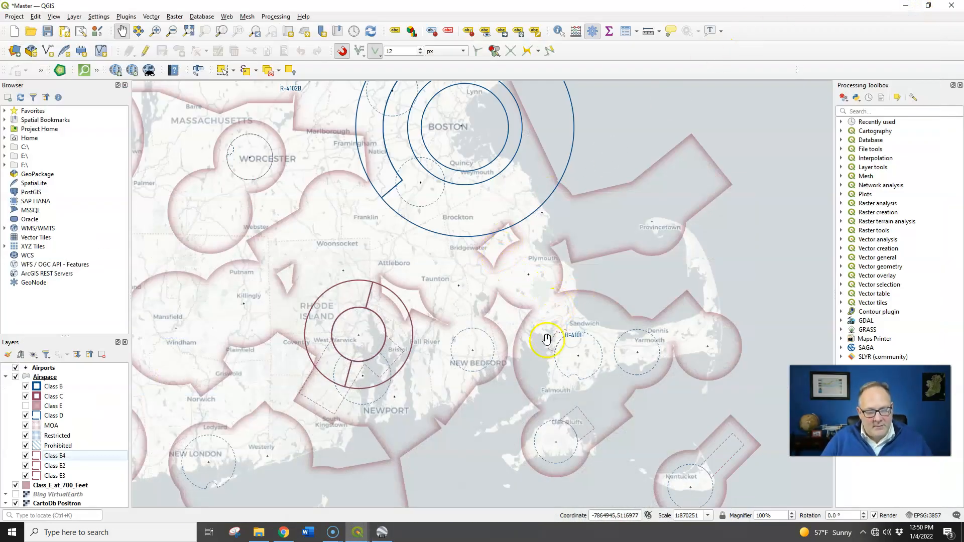
{"action": "left_click_drag", "start_coordinate": [525, 314], "coordinate": [520, 365]}
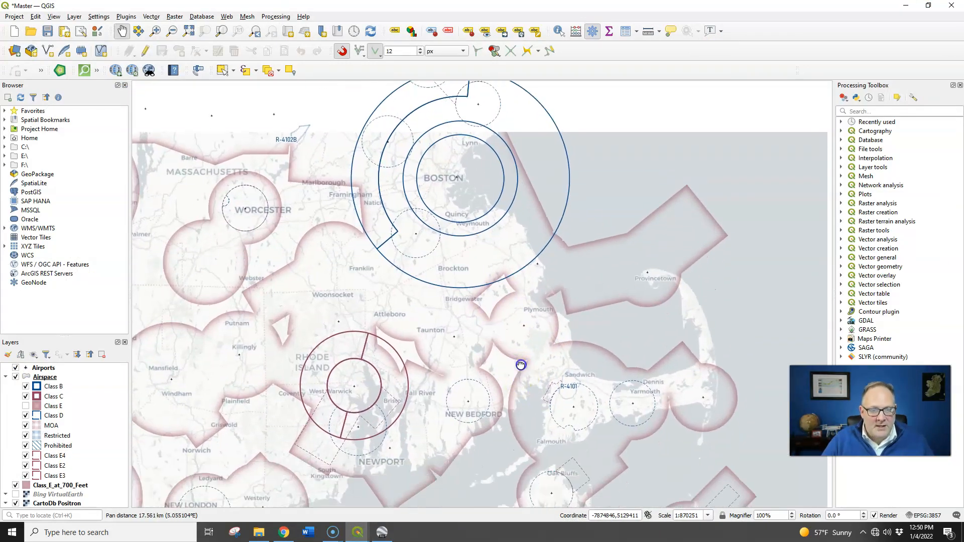
{"action": "left_click", "coordinate": [16, 52]}
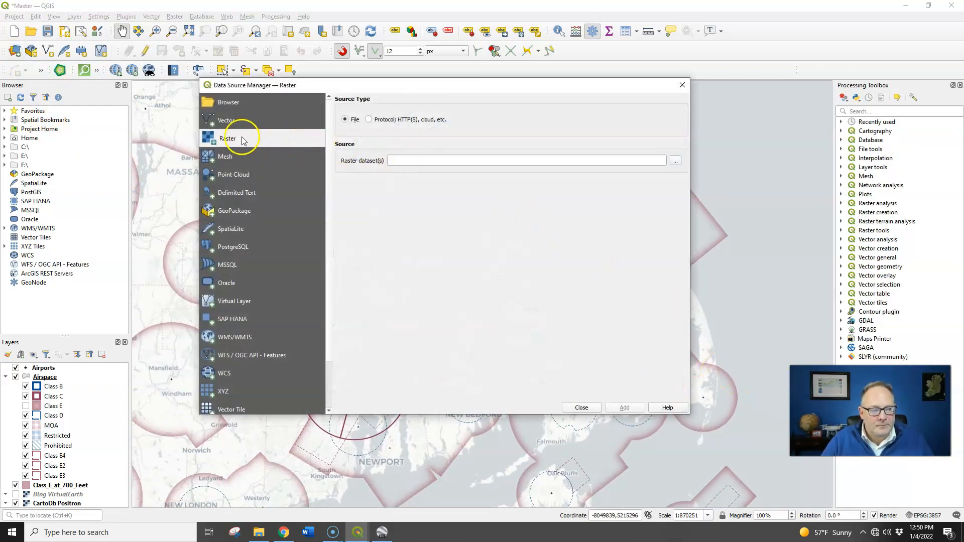
{"action": "left_click", "coordinate": [232, 124]}
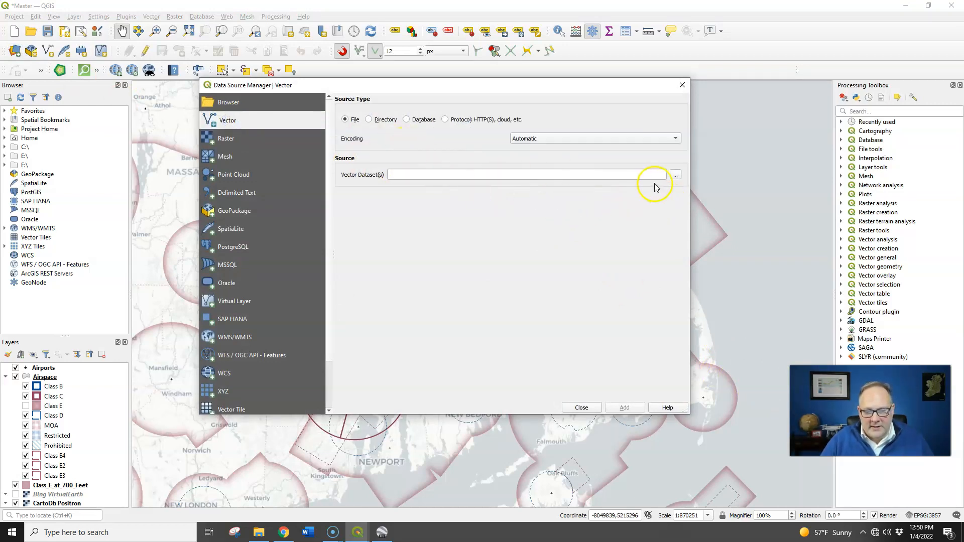
{"action": "left_click", "coordinate": [675, 175]}
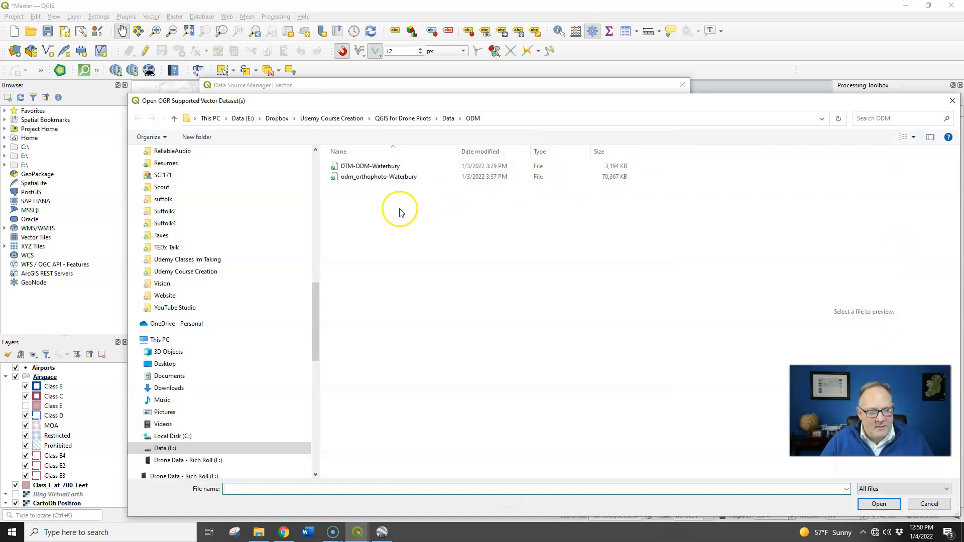
{"action": "scroll", "coordinate": [232, 310], "scroll_direction": "up", "scroll_amount": 15}
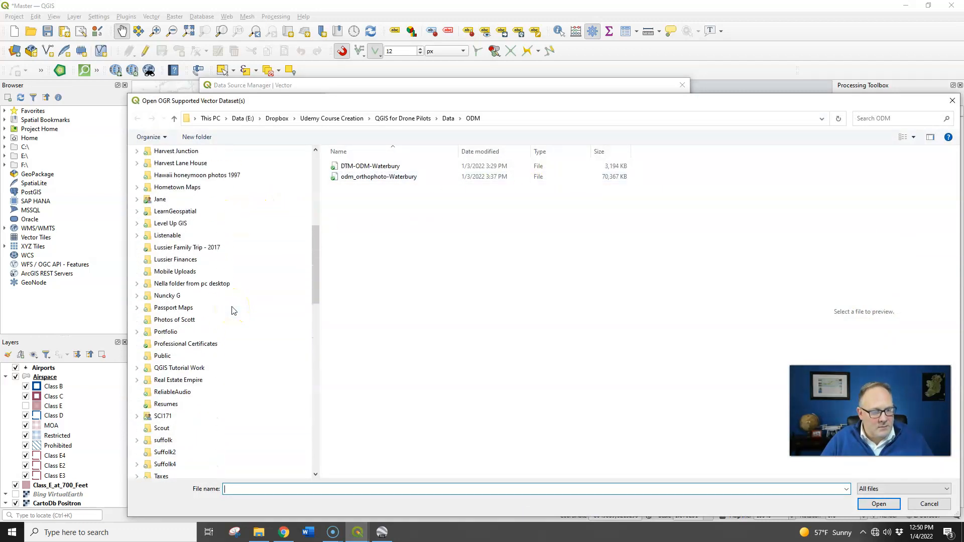
{"action": "scroll", "coordinate": [232, 310], "scroll_direction": "up", "scroll_amount": 2}
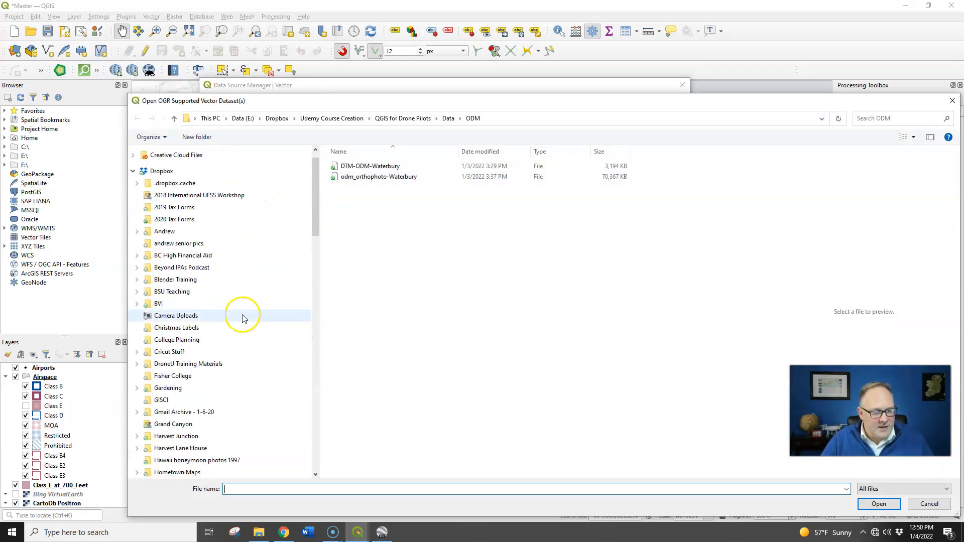
{"action": "left_click", "coordinate": [133, 170]}
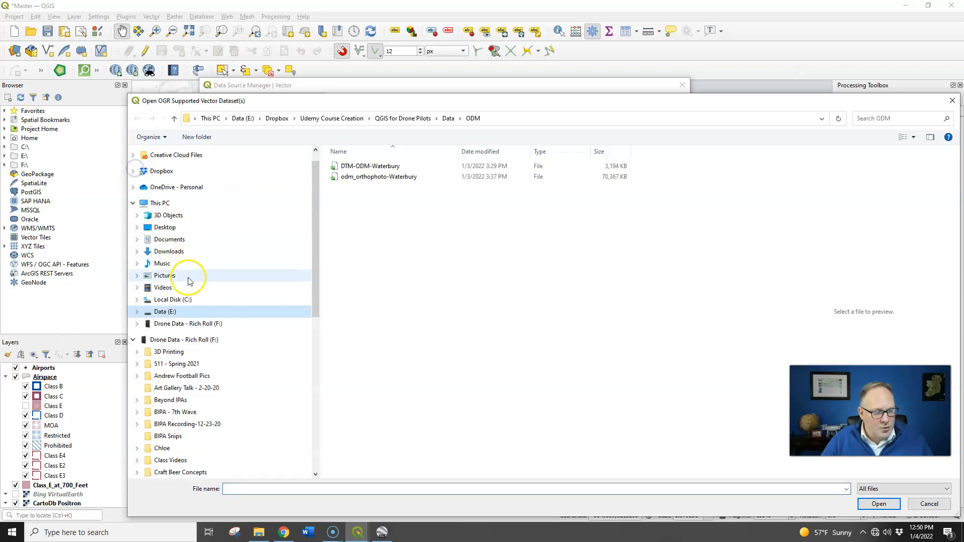
{"action": "left_click", "coordinate": [188, 227]}
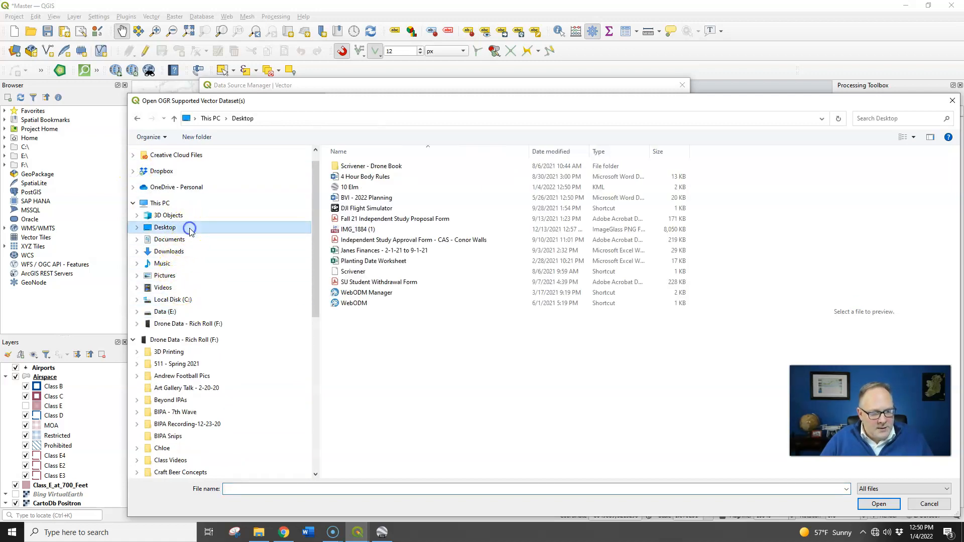
{"action": "double_click", "coordinate": [353, 189]}
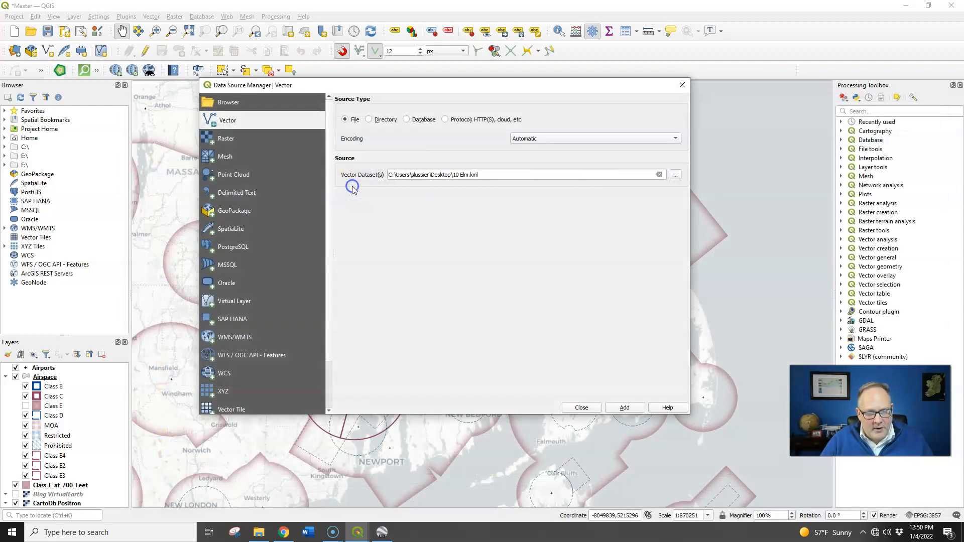
{"action": "left_click", "coordinate": [627, 409]}
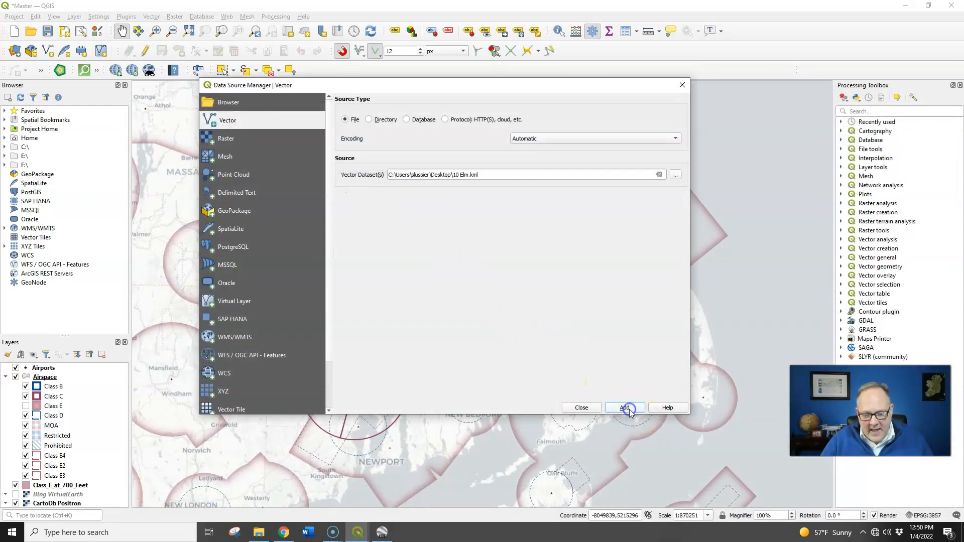
{"action": "left_click", "coordinate": [580, 407]}
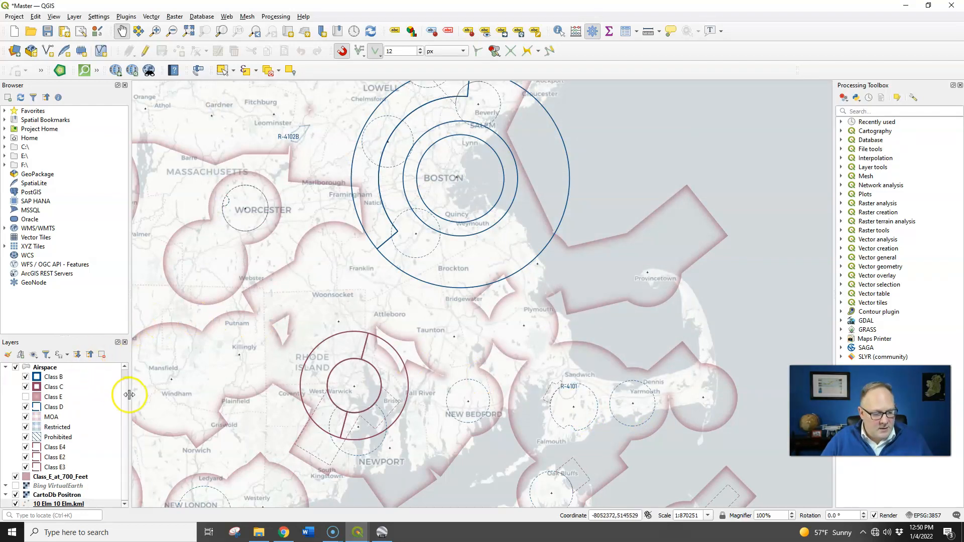
{"action": "left_click_drag", "start_coordinate": [59, 506], "coordinate": [59, 365]}
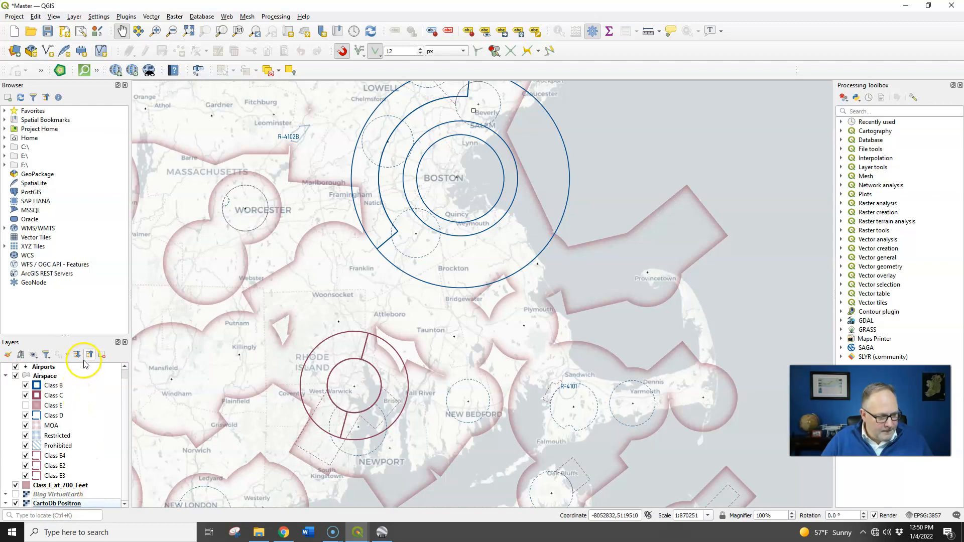
{"action": "scroll", "coordinate": [112, 390], "scroll_direction": "up", "scroll_amount": 1}
{"action": "left_click", "coordinate": [56, 370]}
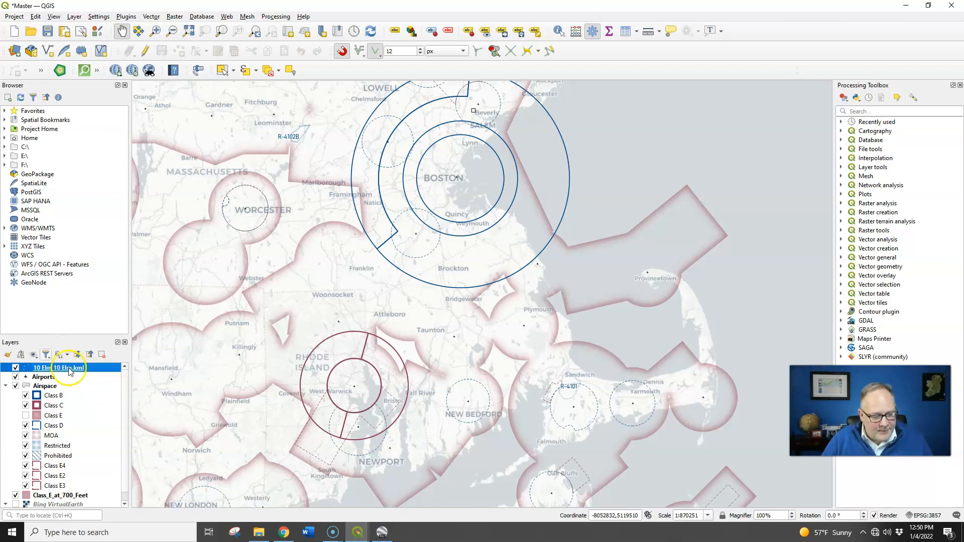
{"action": "right_click", "coordinate": [63, 370]}
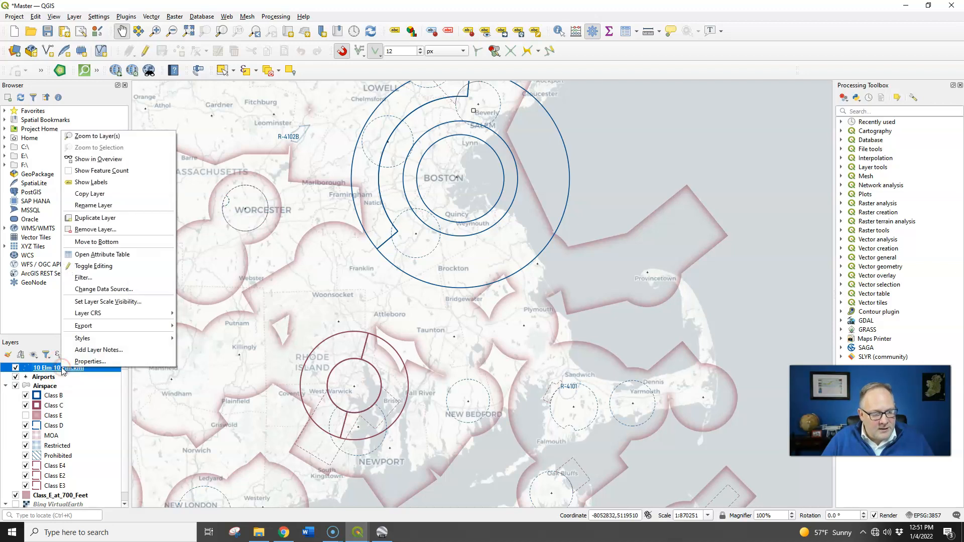
{"action": "left_click", "coordinate": [131, 138]}
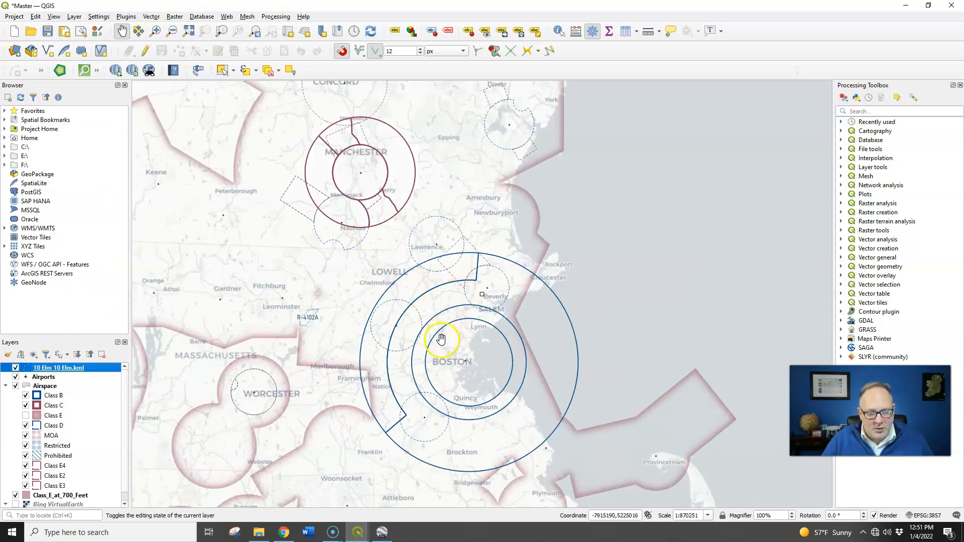
{"action": "scroll", "coordinate": [465, 284], "scroll_direction": "up", "scroll_amount": 3}
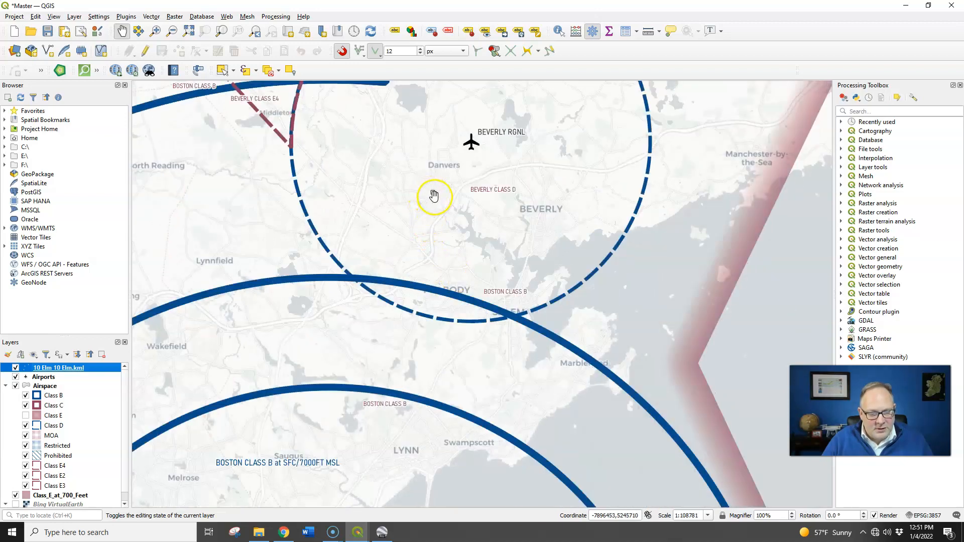
{"action": "scroll", "coordinate": [432, 196], "scroll_direction": "up", "scroll_amount": 1}
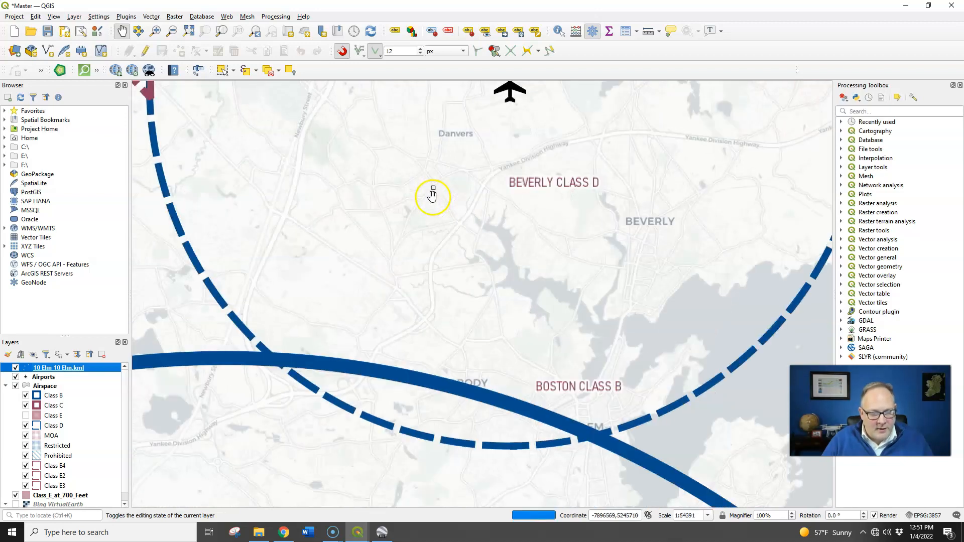
{"action": "double_click", "coordinate": [73, 369]}
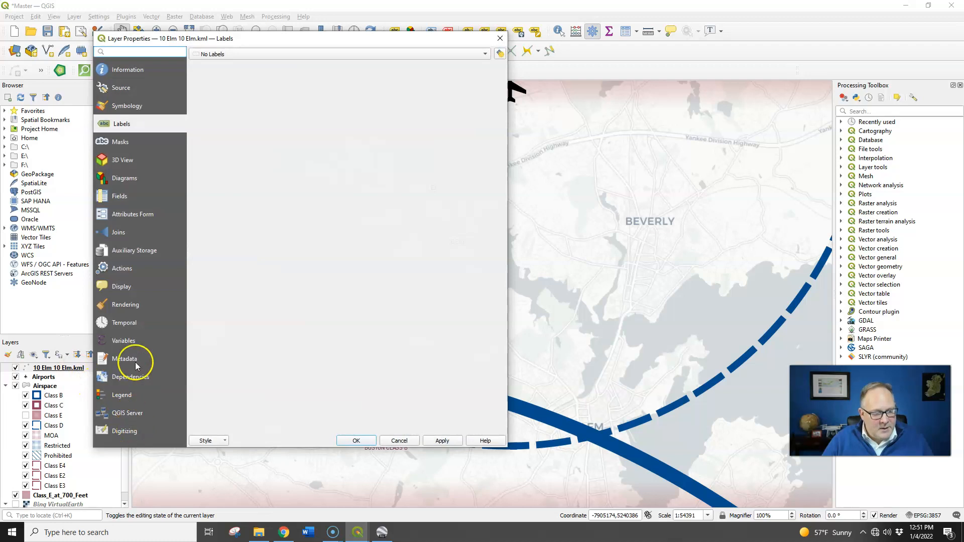
{"action": "left_click", "coordinate": [137, 114]}
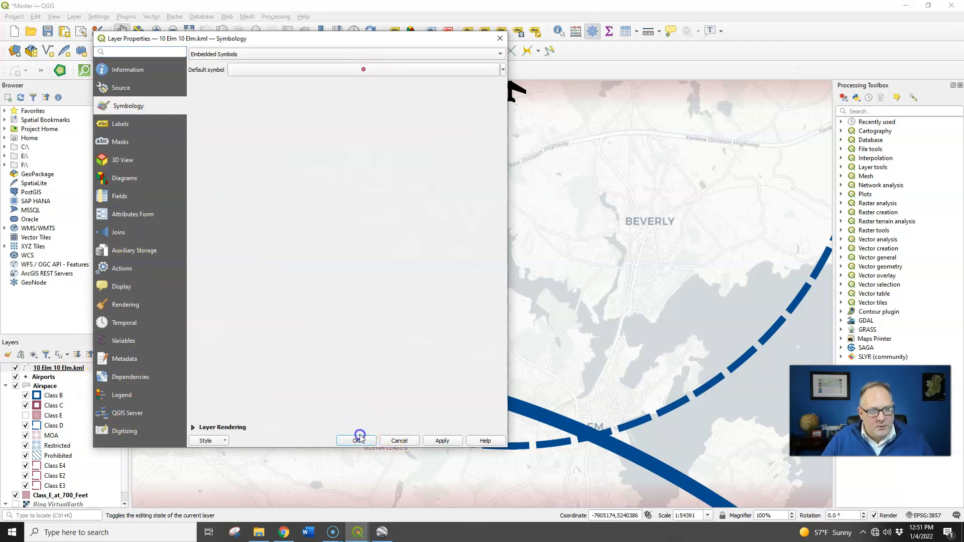
{"action": "left_click", "coordinate": [372, 69]}
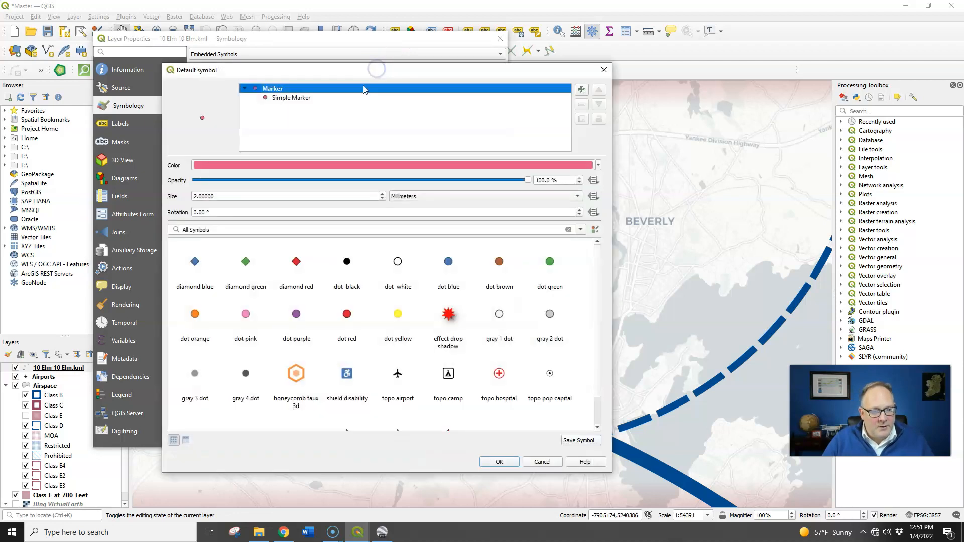
{"action": "left_click", "coordinate": [347, 314]}
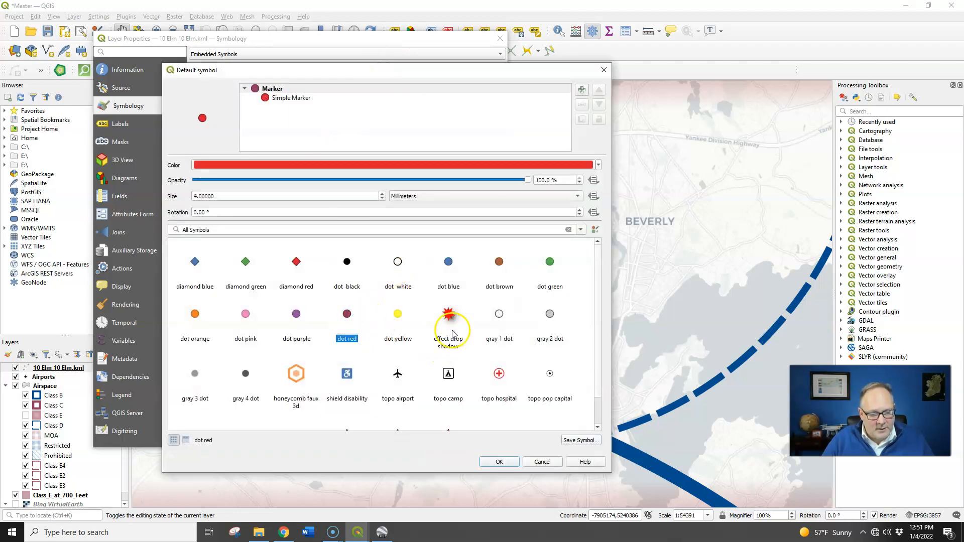
{"action": "left_click", "coordinate": [302, 274]}
{"action": "left_click", "coordinate": [492, 462]}
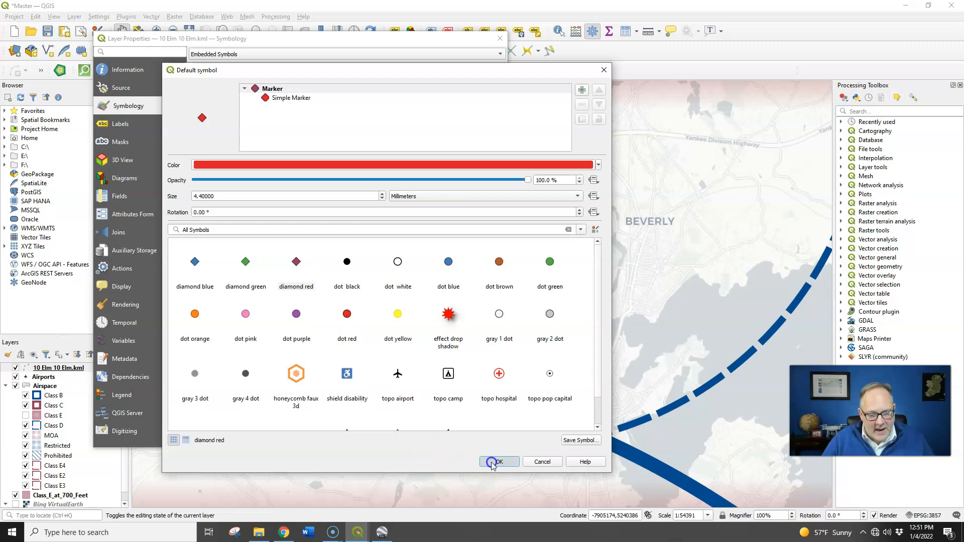
{"action": "left_click", "coordinate": [356, 440]}
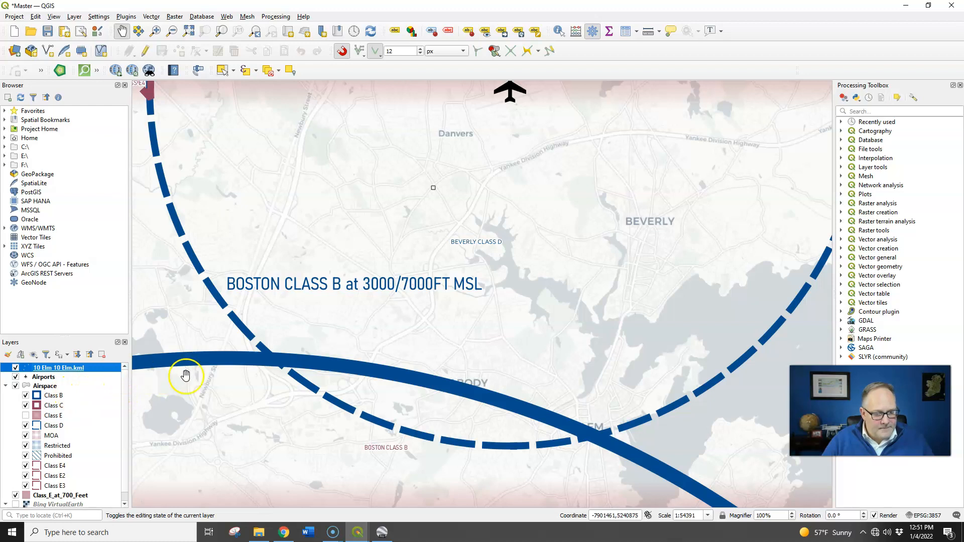
{"action": "scroll", "coordinate": [394, 237], "scroll_direction": "up", "scroll_amount": 2}
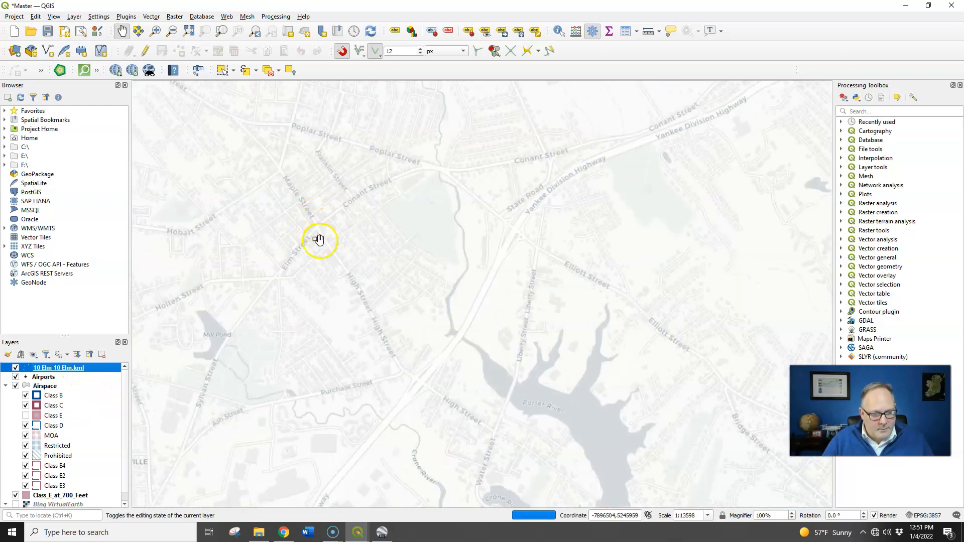
{"action": "scroll", "coordinate": [346, 340], "scroll_direction": "down", "scroll_amount": 1}
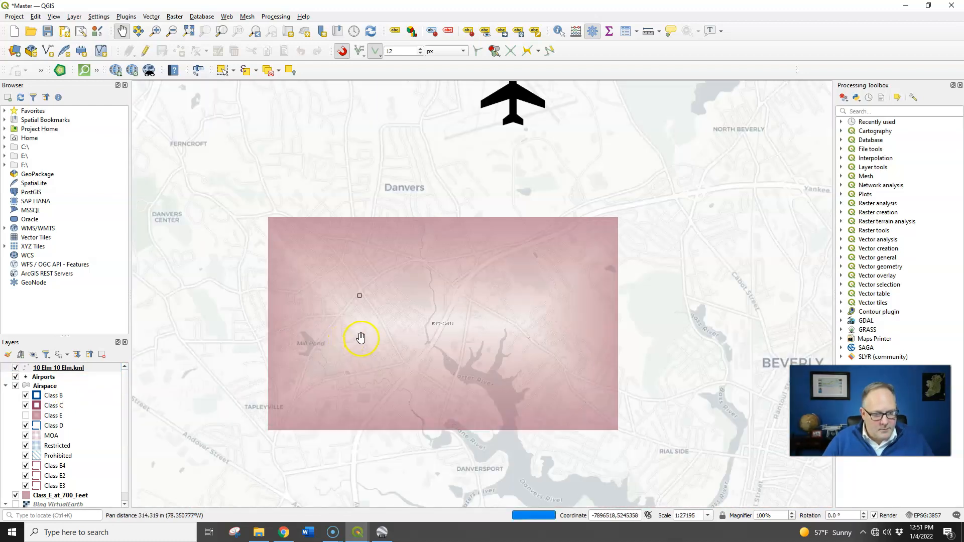
{"action": "scroll", "coordinate": [342, 340], "scroll_direction": "down", "scroll_amount": 1}
{"action": "left_click", "coordinate": [73, 368]}
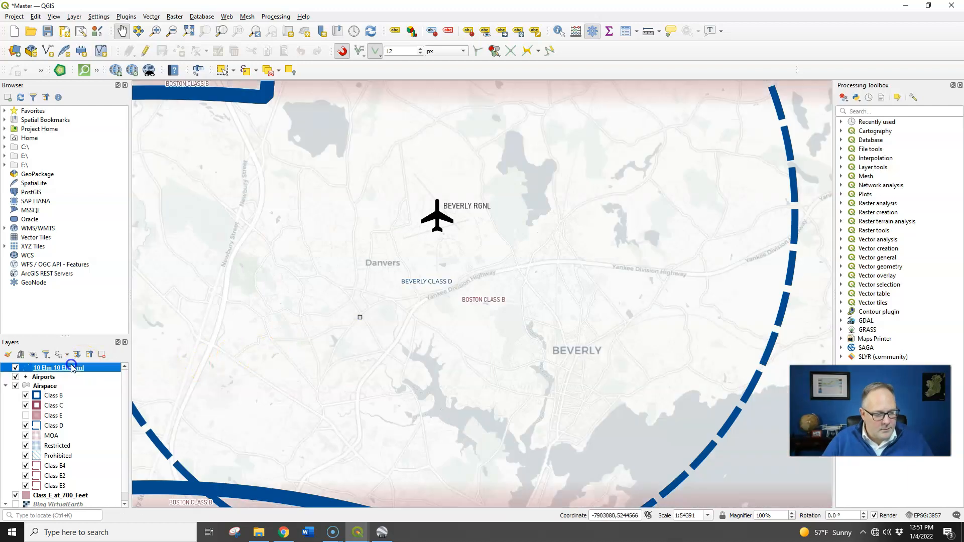
{"action": "double_click", "coordinate": [72, 369]}
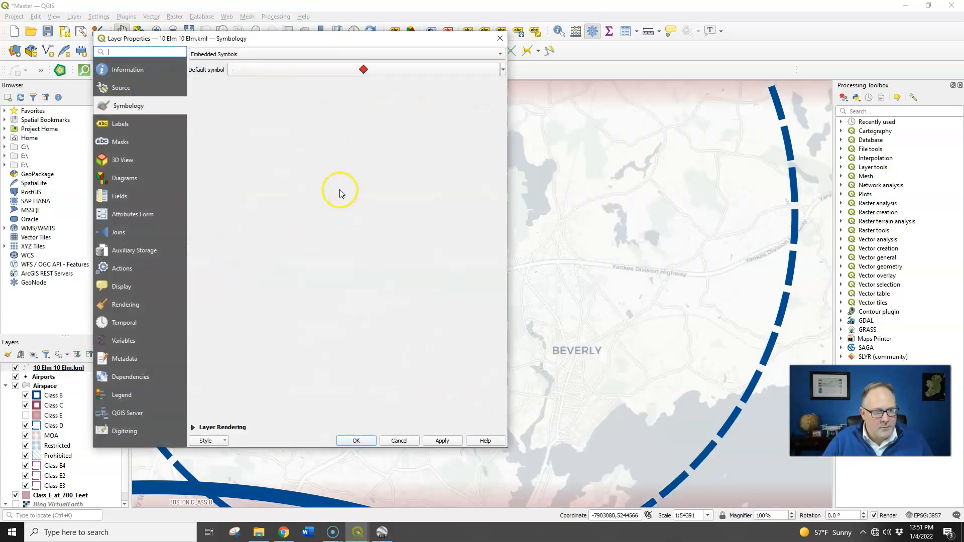
{"action": "left_click", "coordinate": [500, 54]}
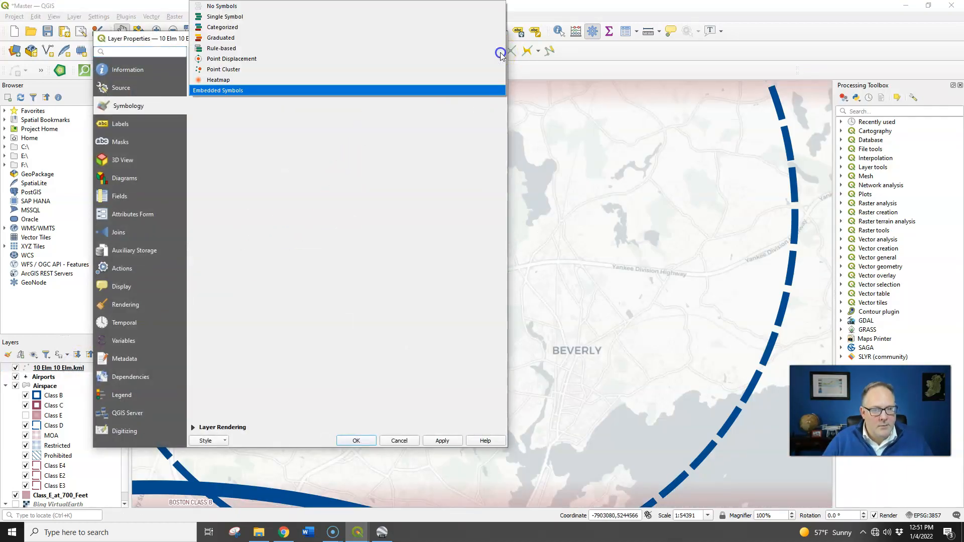
{"action": "left_click", "coordinate": [306, 17]}
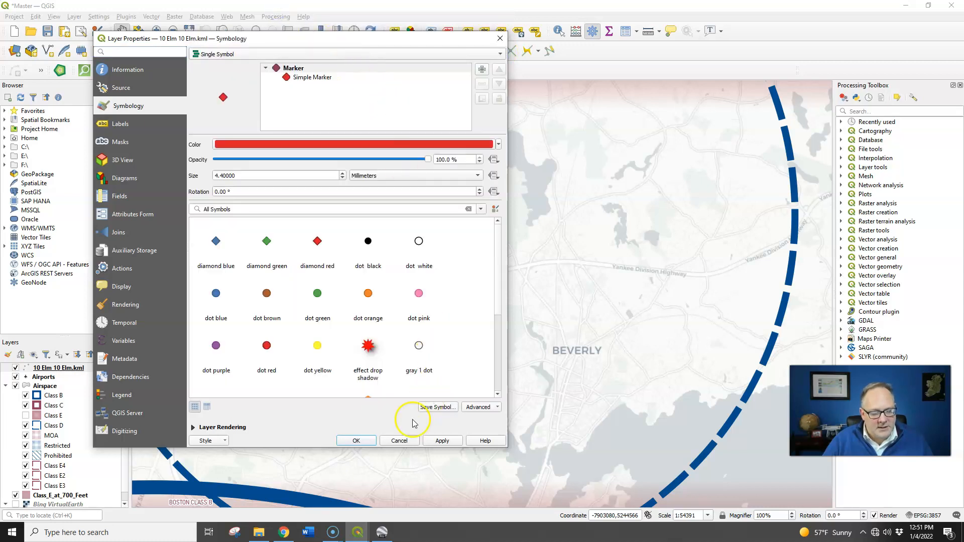
{"action": "left_click", "coordinate": [356, 440]}
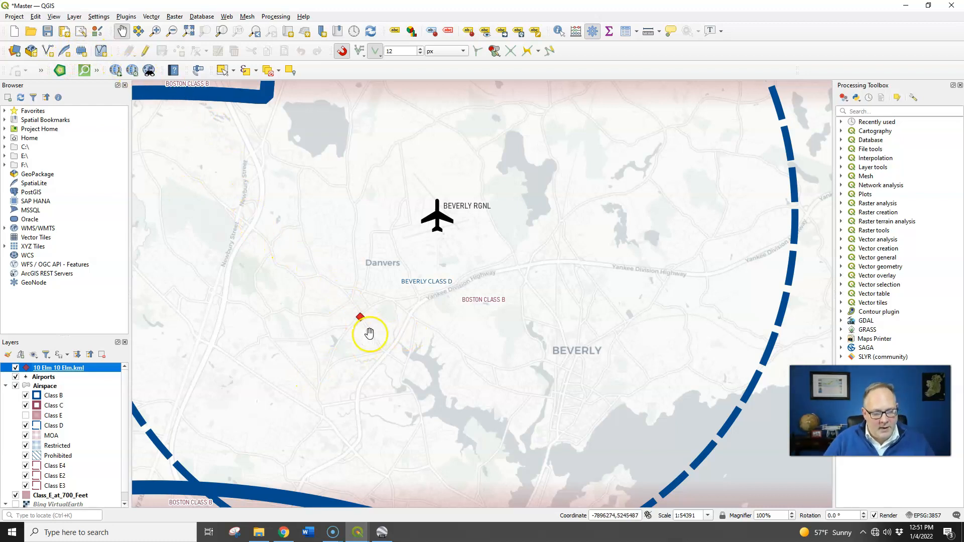
{"action": "right_click", "coordinate": [62, 368]}
{"action": "left_click", "coordinate": [91, 361]}
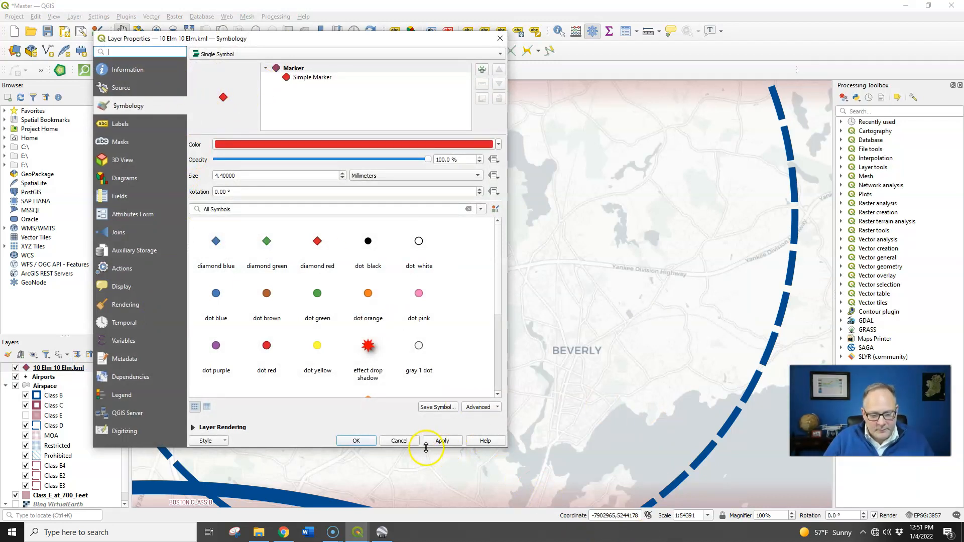
{"action": "left_click", "coordinate": [399, 440]}
{"action": "left_click", "coordinate": [484, 406]}
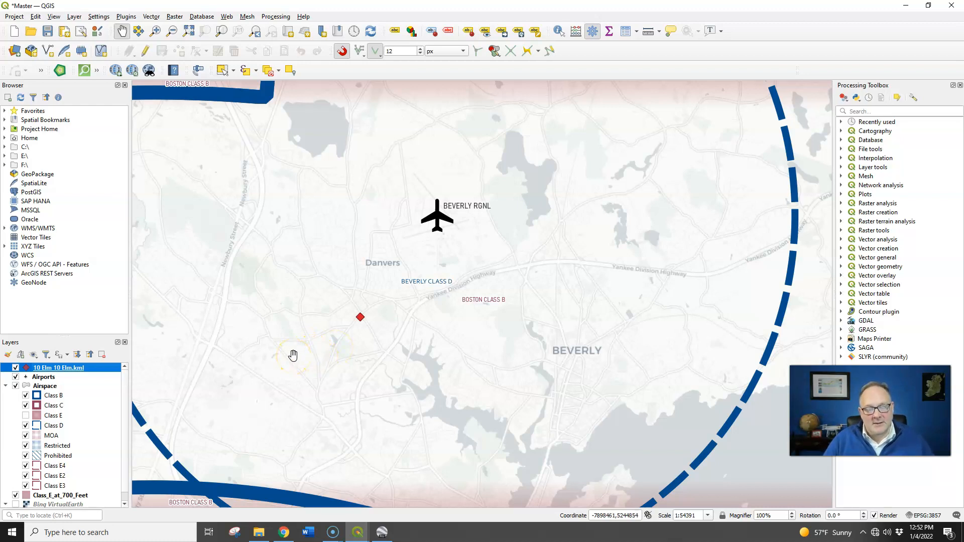
Hide the Airspace group and the Class_E_at_700_Feet layer, and show the Bing VirtualEarth imagery.
{"action": "scroll", "coordinate": [292, 355], "scroll_direction": "up", "scroll_amount": 2}
{"action": "scroll", "coordinate": [587, 198], "scroll_direction": "up", "scroll_amount": 2}
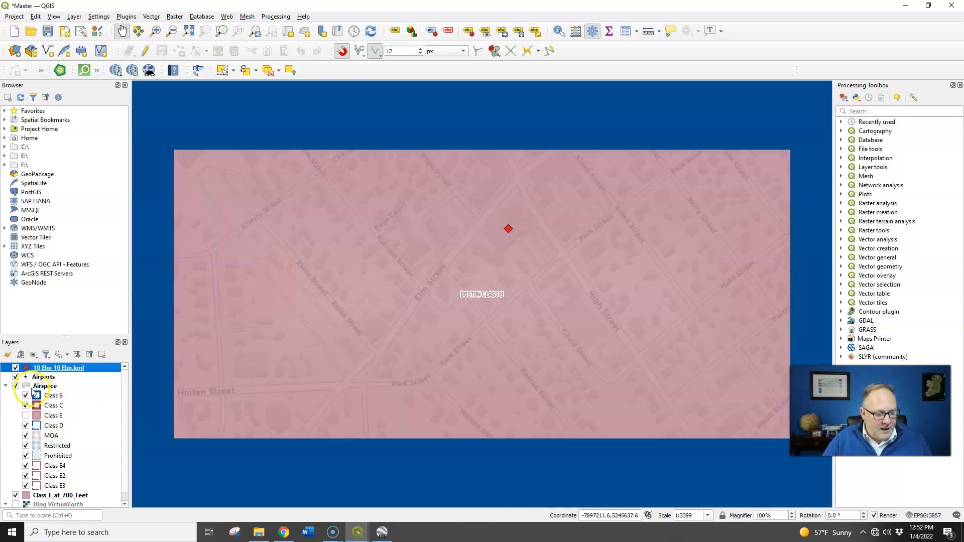
{"action": "left_click", "coordinate": [15, 386]}
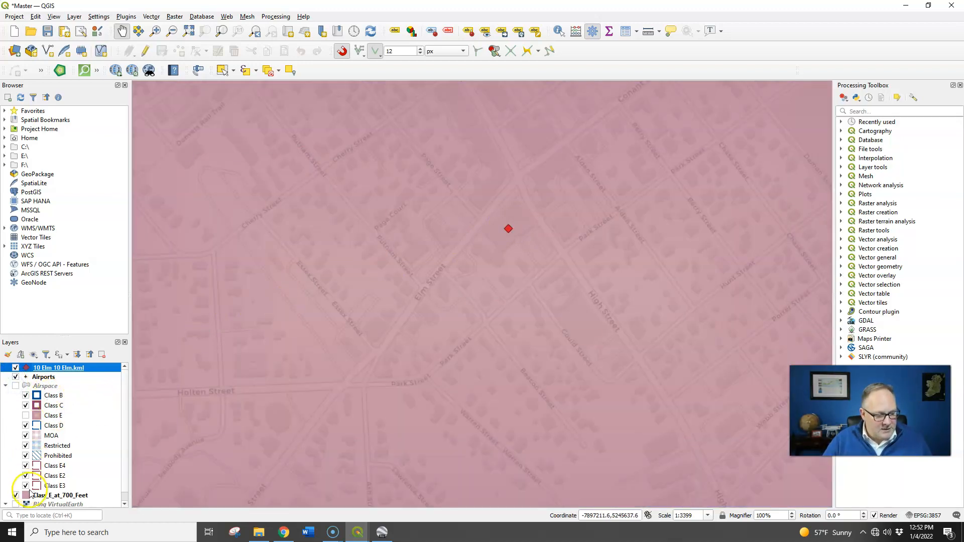
{"action": "left_click", "coordinate": [15, 496]}
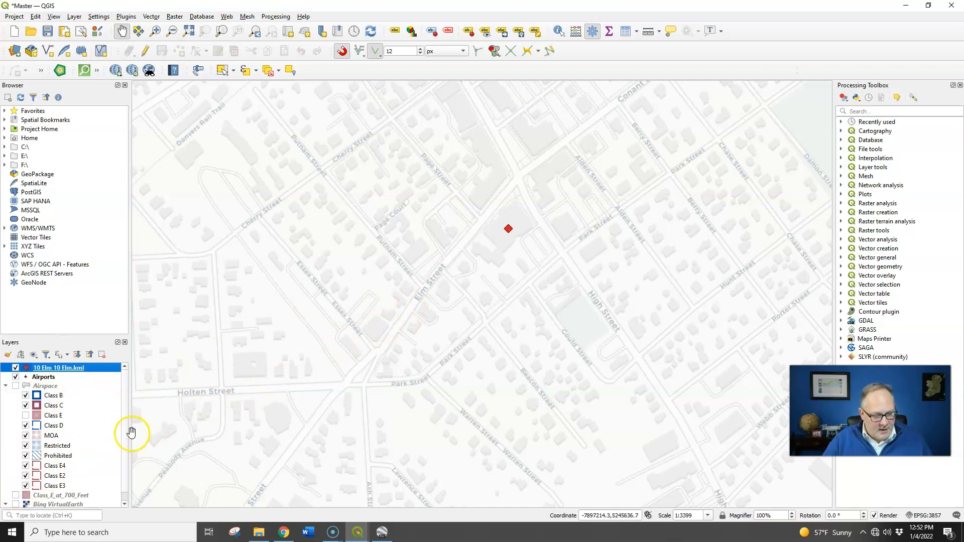
{"action": "left_click", "coordinate": [15, 505]}
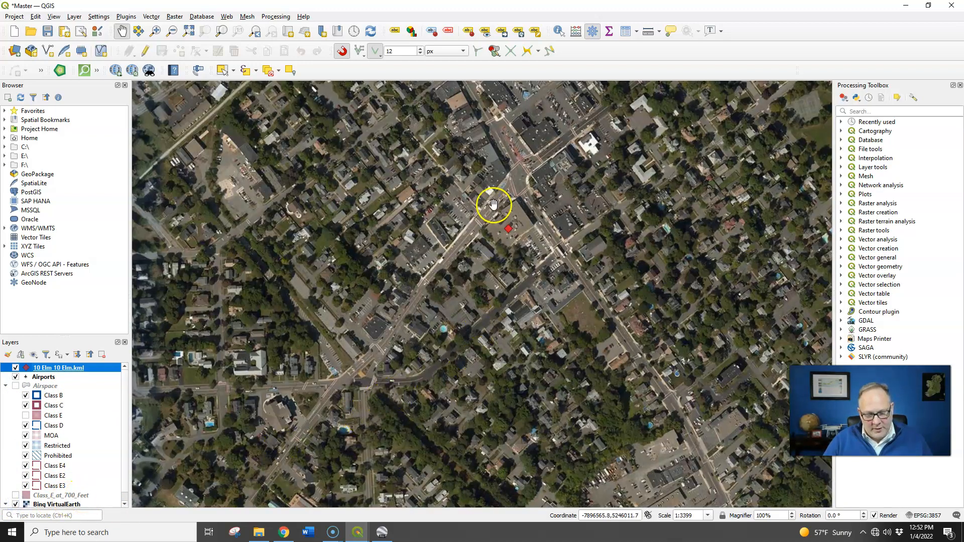
Open the existing 8.5x11 - Portrait print layout and refresh its view.
{"action": "left_click_drag", "start_coordinate": [501, 214], "coordinate": [480, 242]}
{"action": "scroll", "coordinate": [479, 261], "scroll_direction": "up", "scroll_amount": 1}
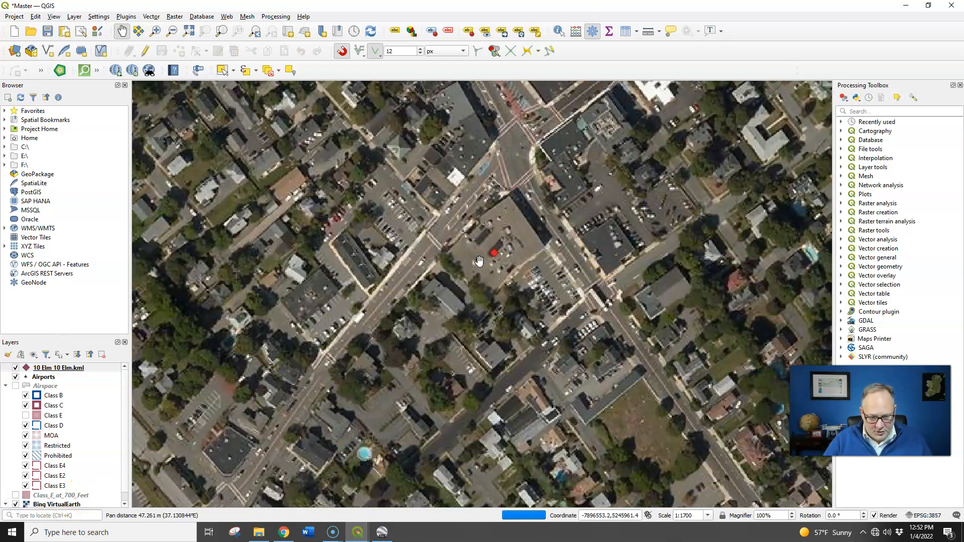
{"action": "scroll", "coordinate": [479, 261], "scroll_direction": "down", "scroll_amount": 1}
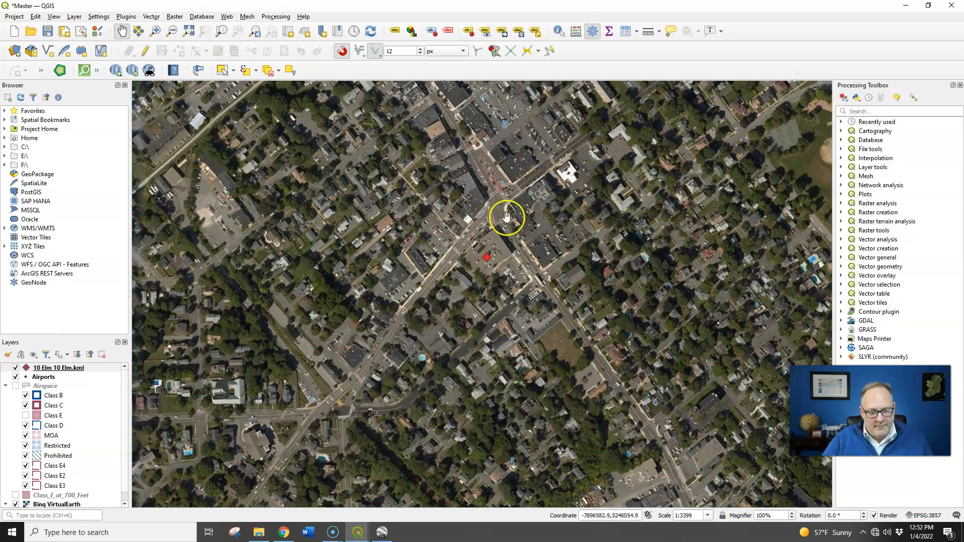
{"action": "left_click", "coordinate": [10, 19]}
{"action": "mouse_move", "coordinate": [80, 217]}
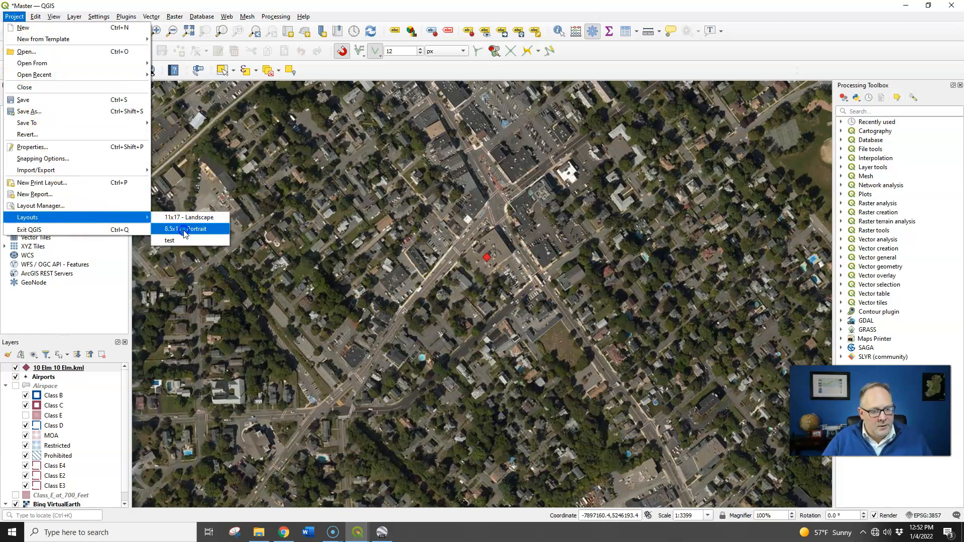
{"action": "left_click", "coordinate": [185, 229]}
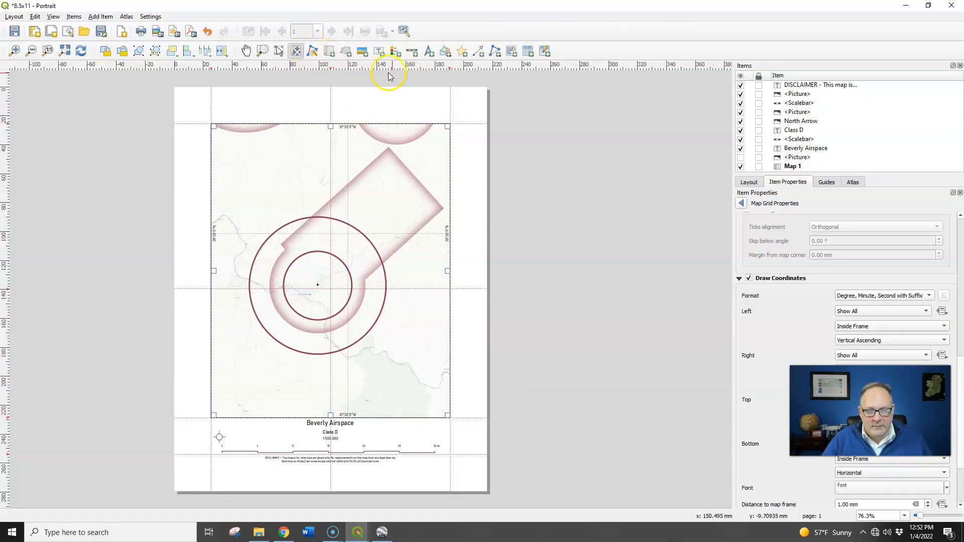
{"action": "left_click", "coordinate": [80, 50]}
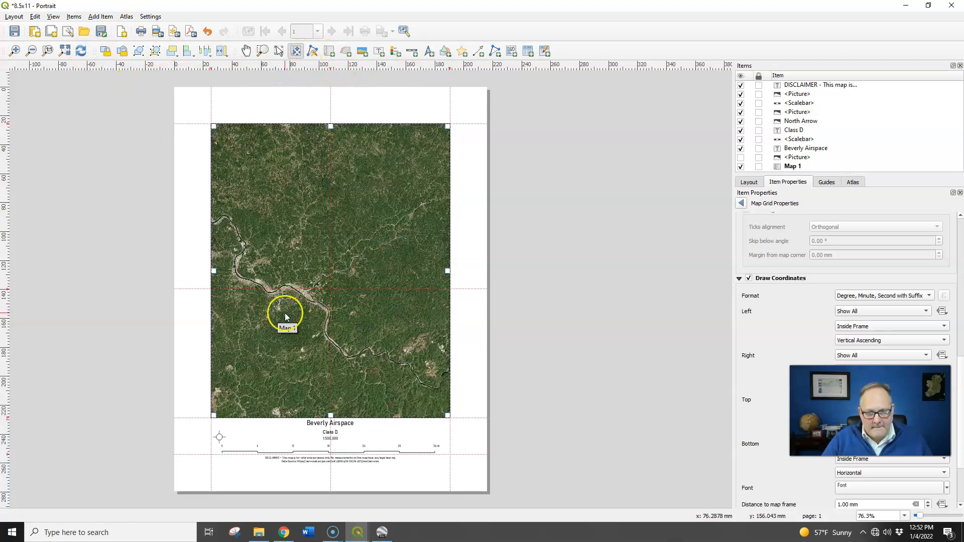
Return from the grid properties to Map 1's item properties and match its extent to the main canvas.
{"action": "left_click", "coordinate": [757, 189]}
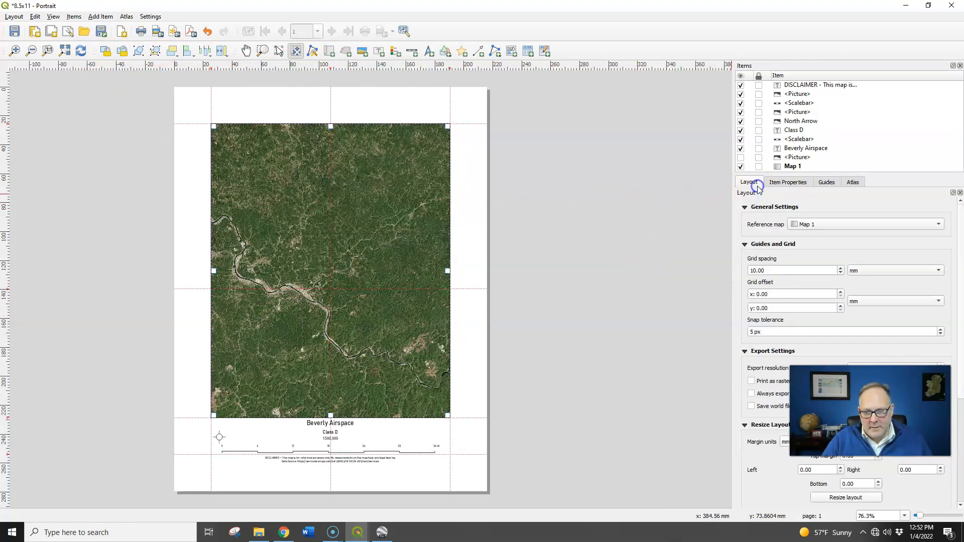
{"action": "left_click", "coordinate": [789, 187]}
{"action": "left_click", "coordinate": [334, 192]}
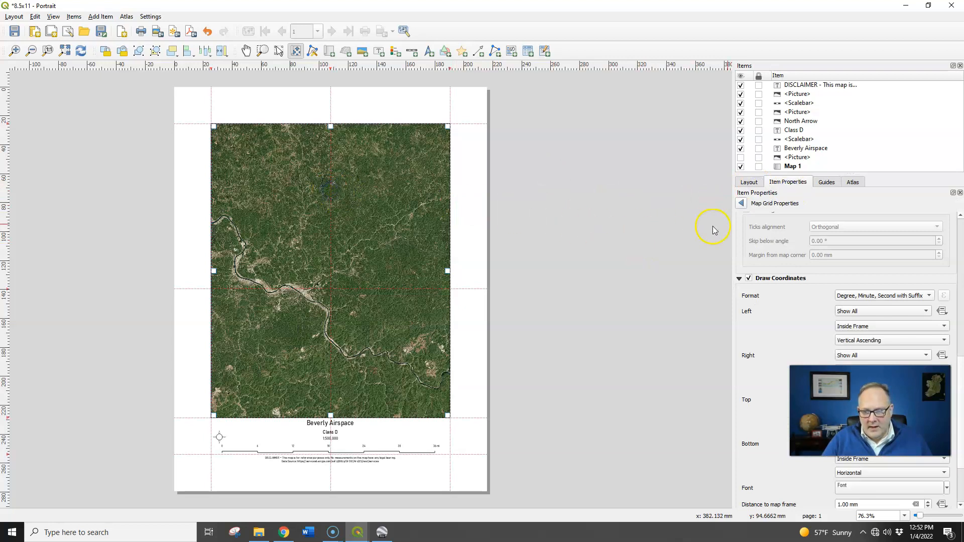
{"action": "scroll", "coordinate": [744, 216], "scroll_direction": "up", "scroll_amount": 6}
{"action": "left_click", "coordinate": [741, 203]}
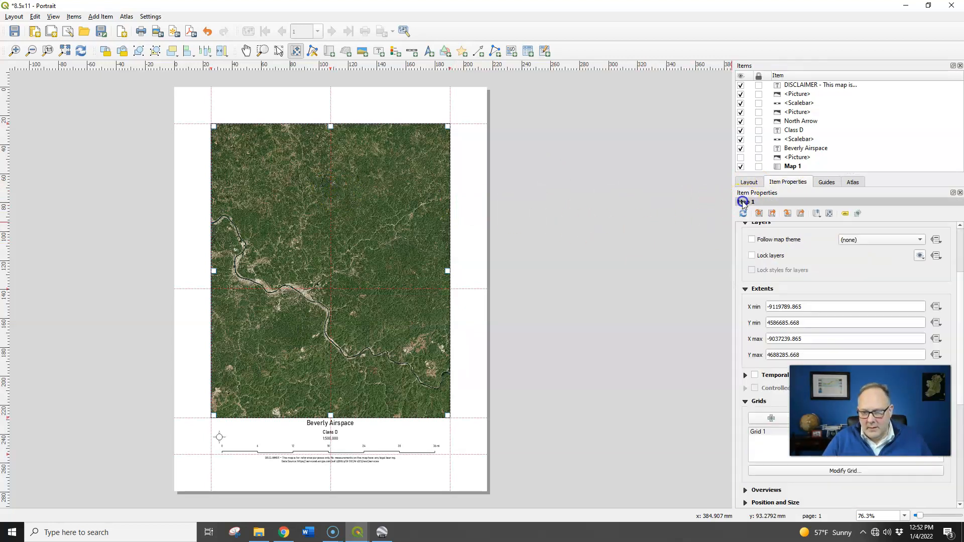
{"action": "left_click", "coordinate": [771, 213]}
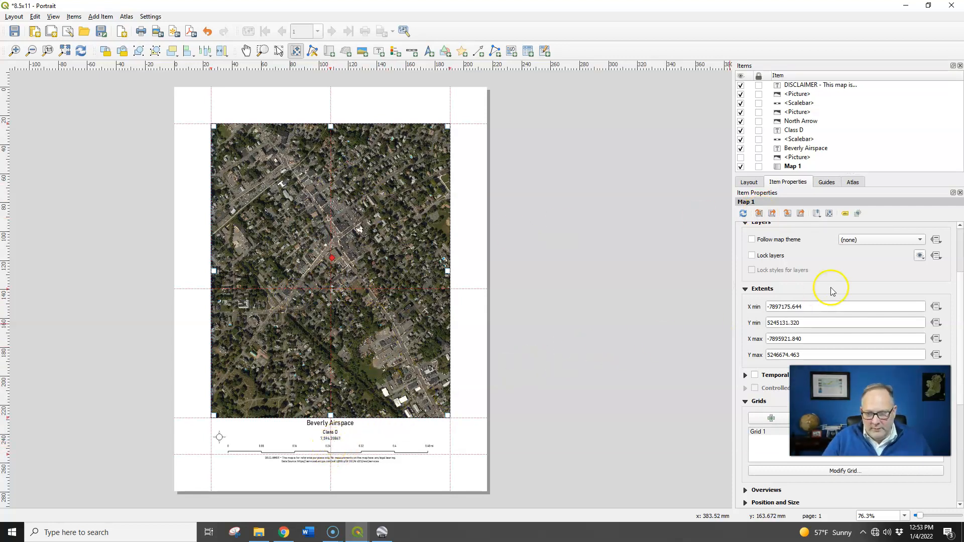
Set the scale of Map 1 to 8000 in its main properties.
{"action": "left_click_drag", "start_coordinate": [963, 287], "coordinate": [953, 222]}
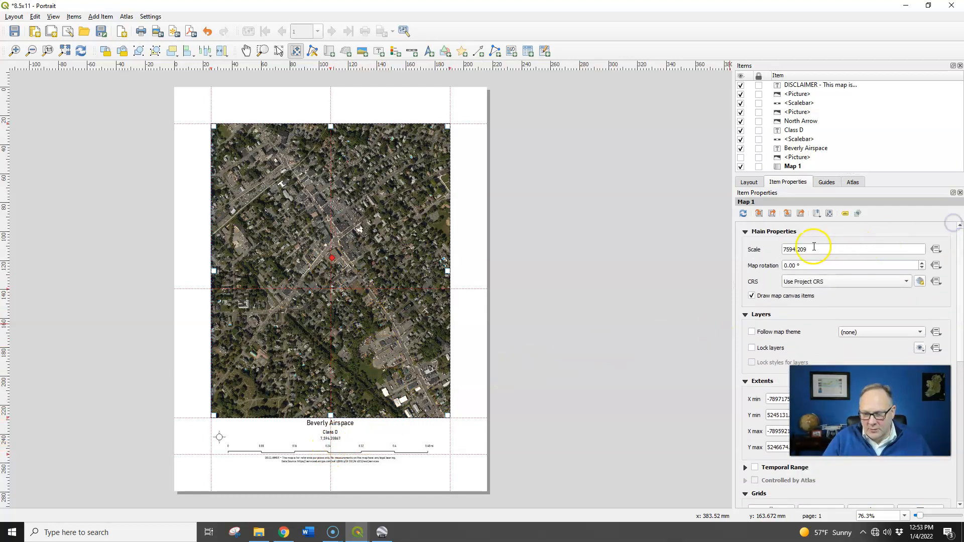
{"action": "left_click_drag", "start_coordinate": [808, 249], "coordinate": [762, 251]}
{"action": "type", "text": "8000"}
{"action": "key", "text": "Return"}
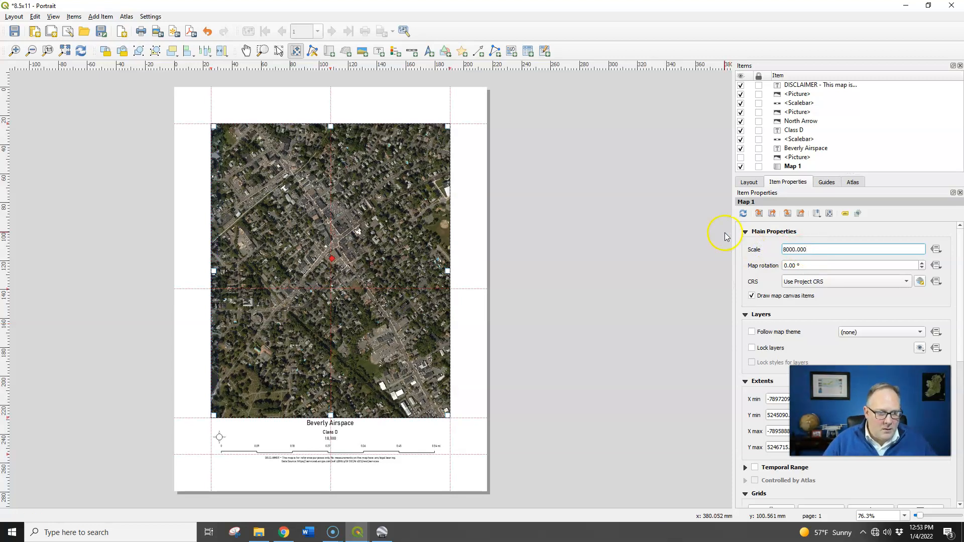